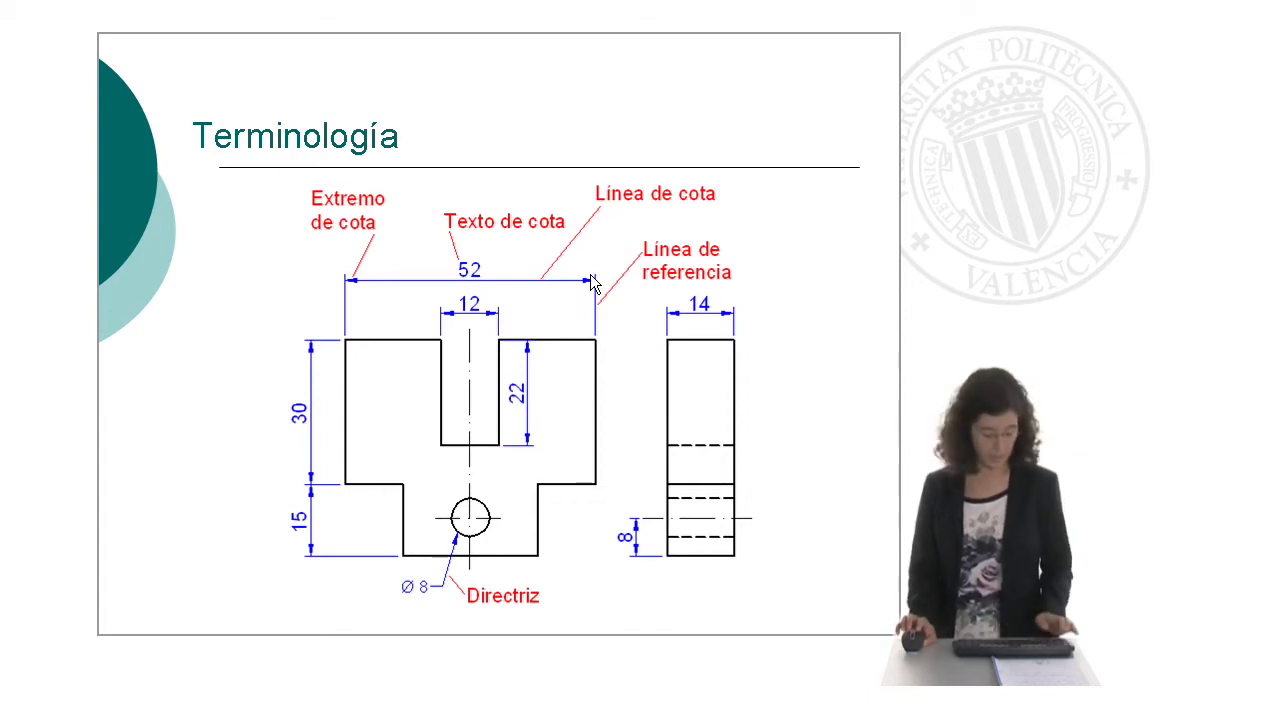
- Switch from the Terminología slide to the AutoCAD Architecture 2010 window
key("alt+Tab")
key("alt+Tab")
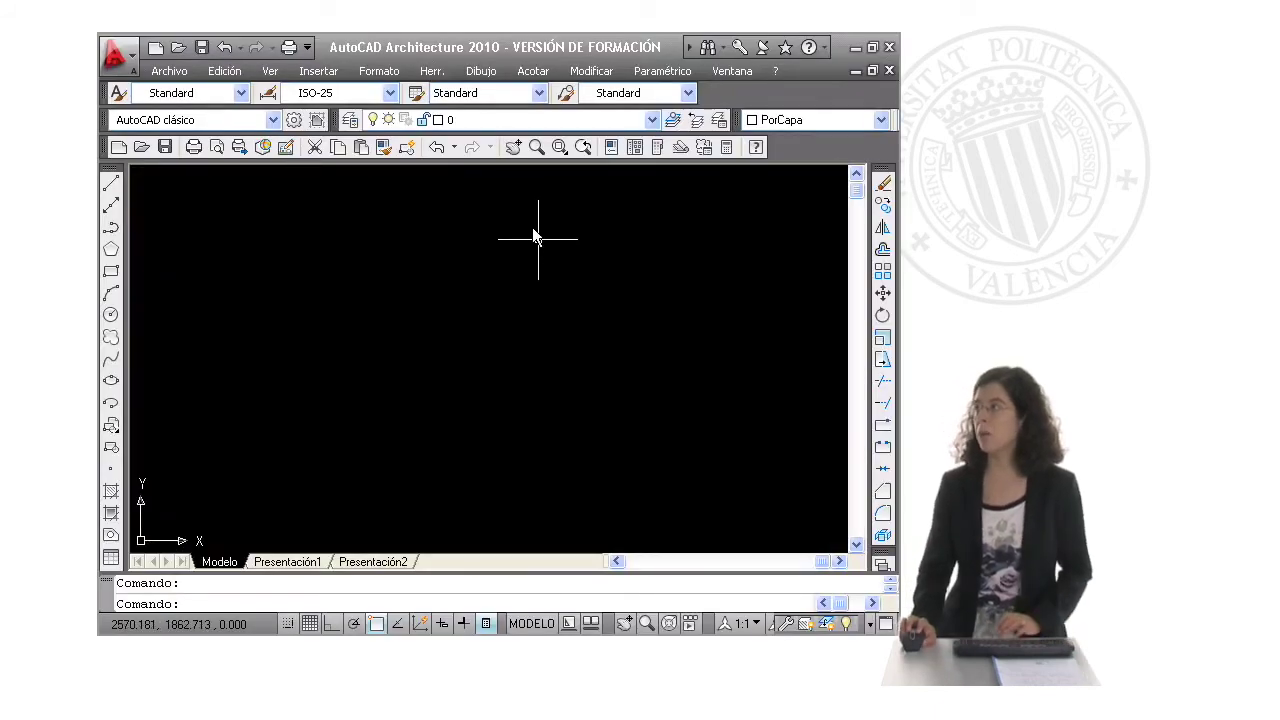
- Draw one short diagonal line rising up to the right, then recentre the view on it
left_click(499, 124)
left_click(499, 124)
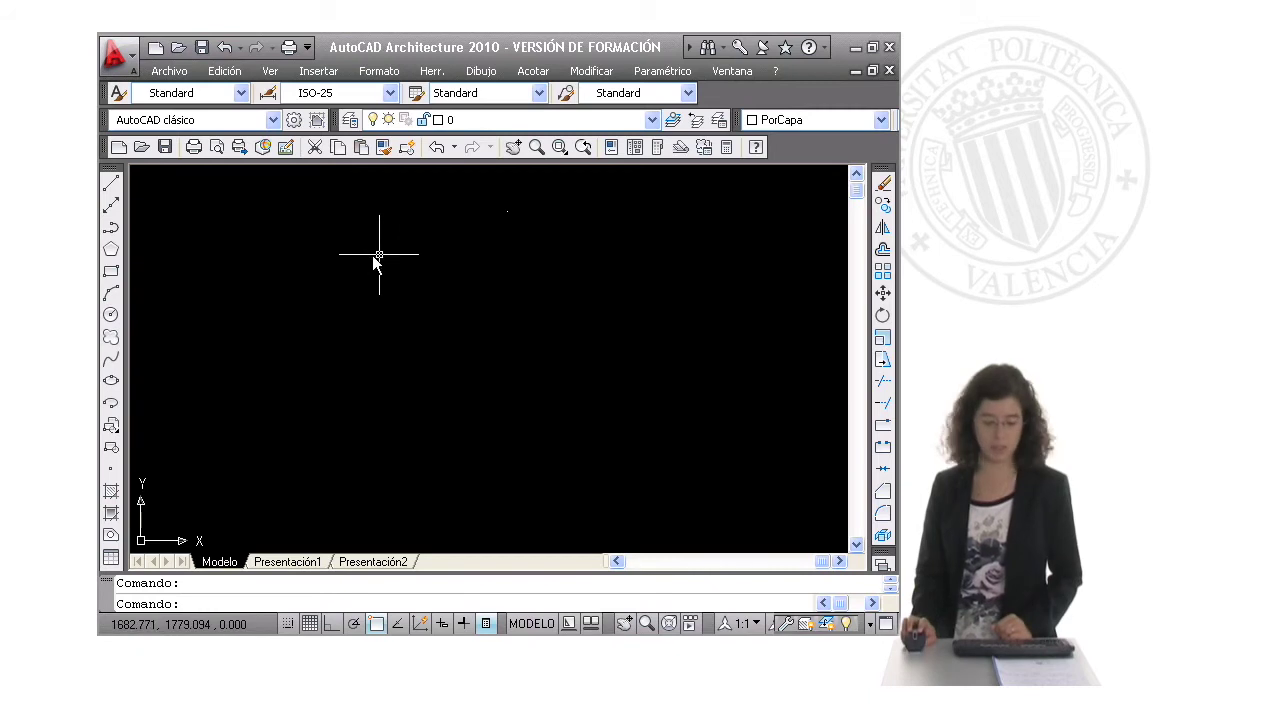
left_click(111, 183)
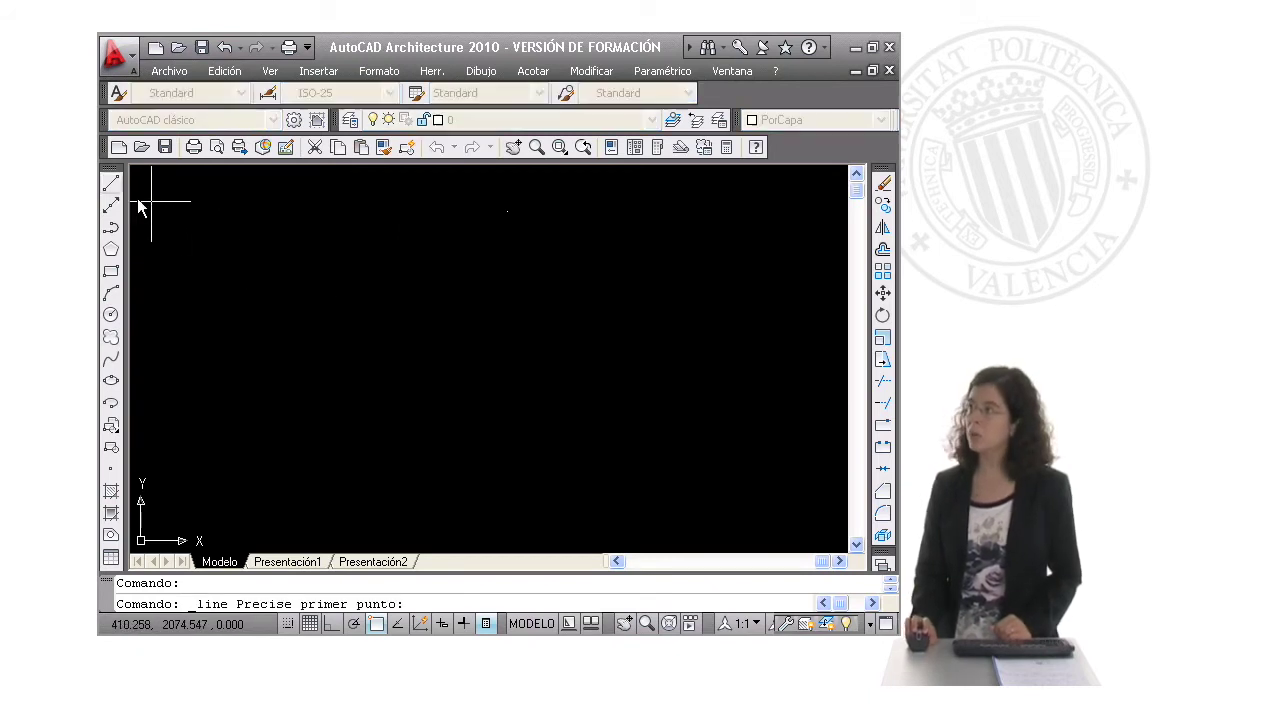
left_click(296, 376)
left_click(334, 351)
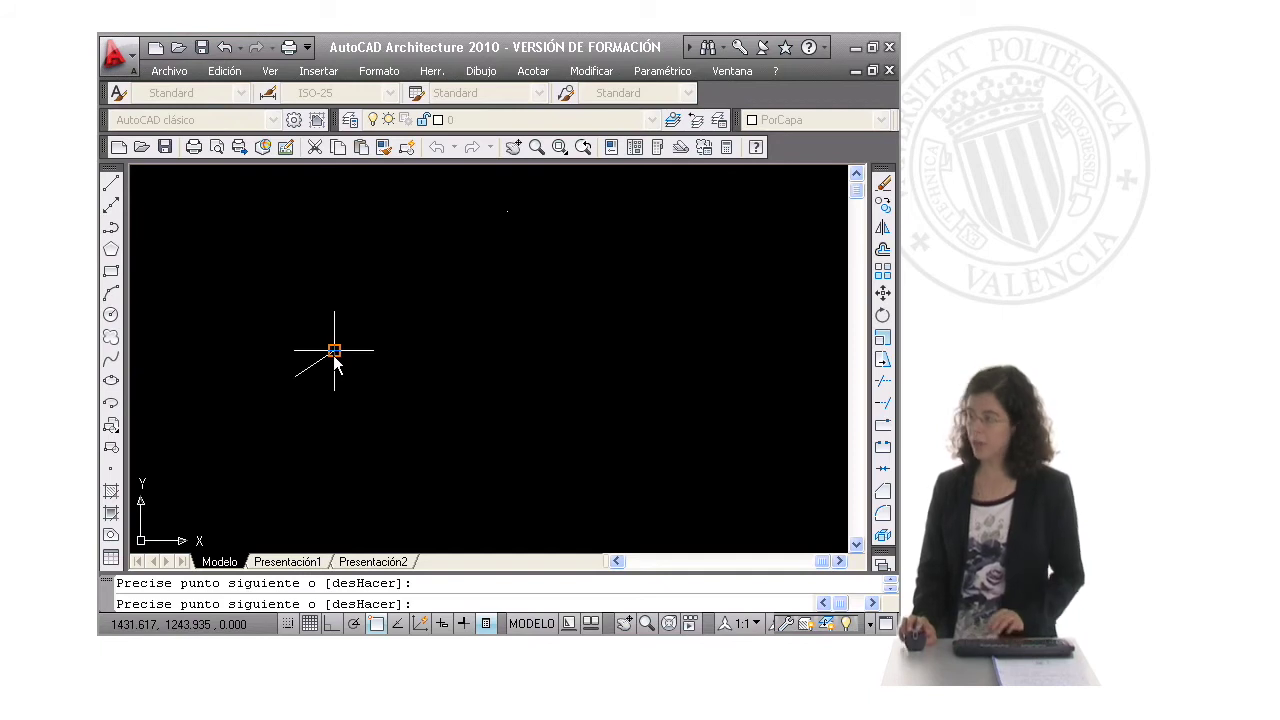
key("Return")
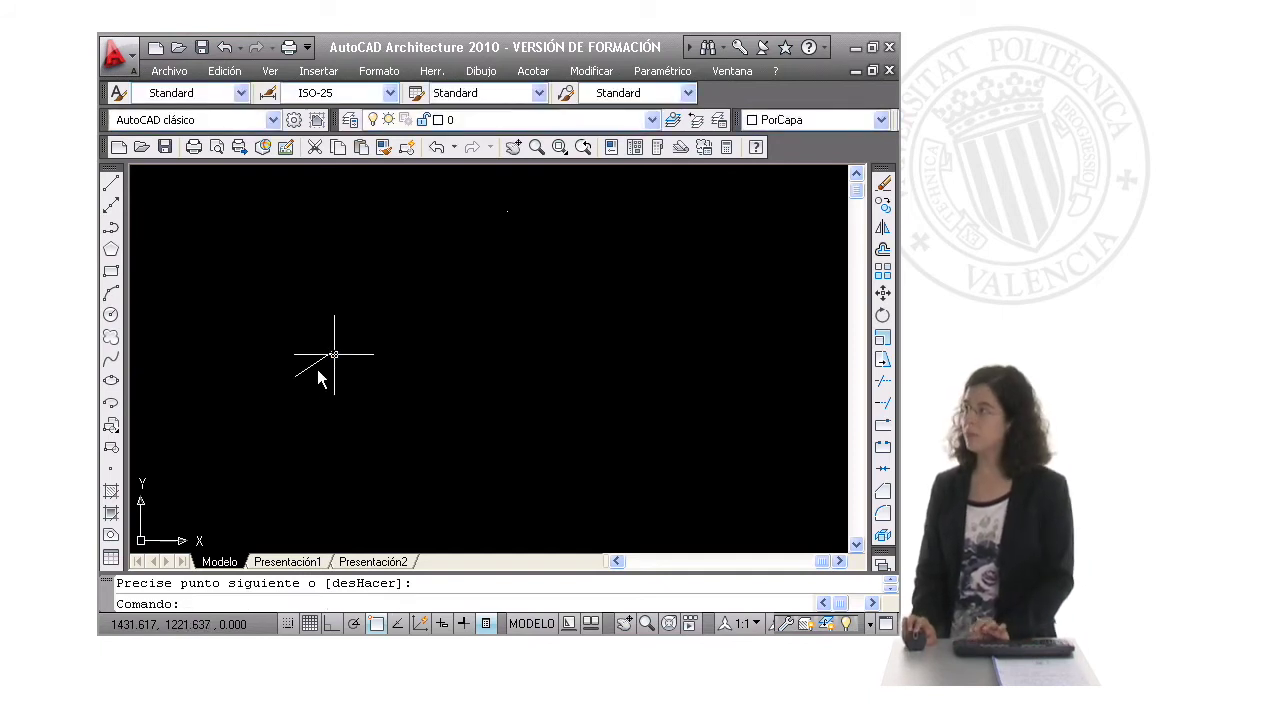
scroll(307, 372, "up", 3)
middle_click_drag(306, 371, 392, 368)
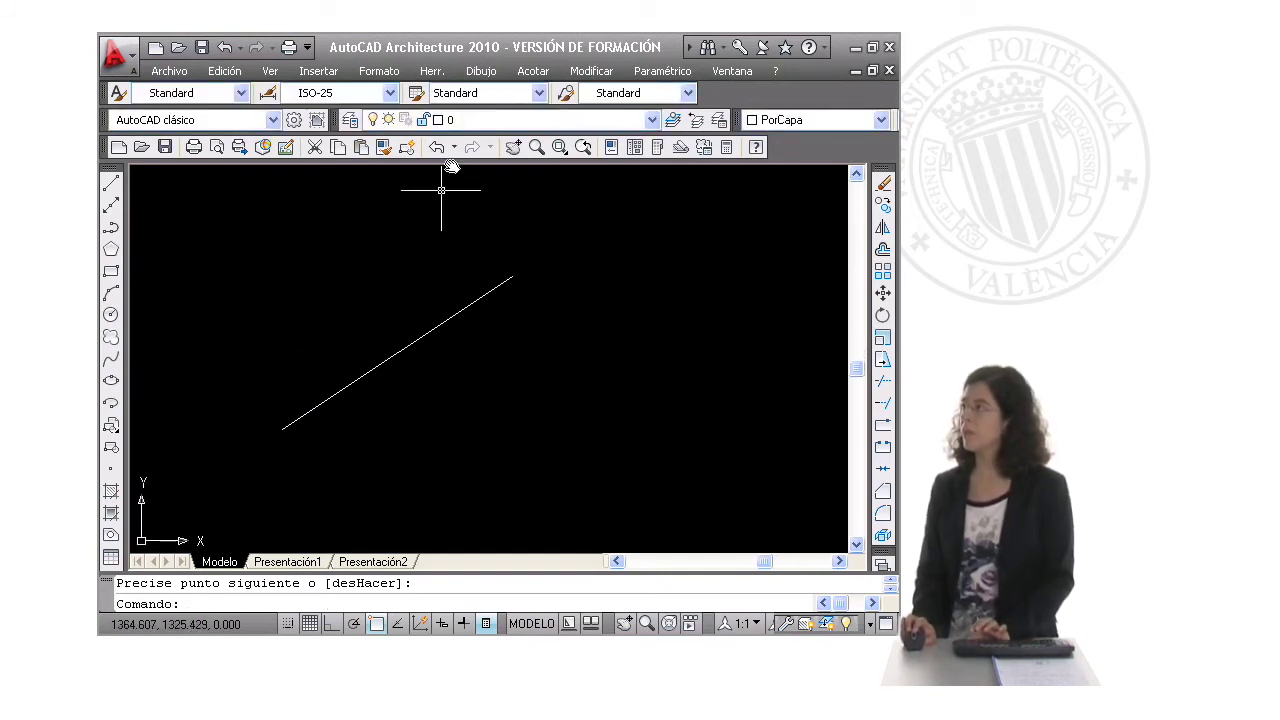
- Make Cotas the current layer and launch a linear dimension from the Acotar menu
left_click(461, 120)
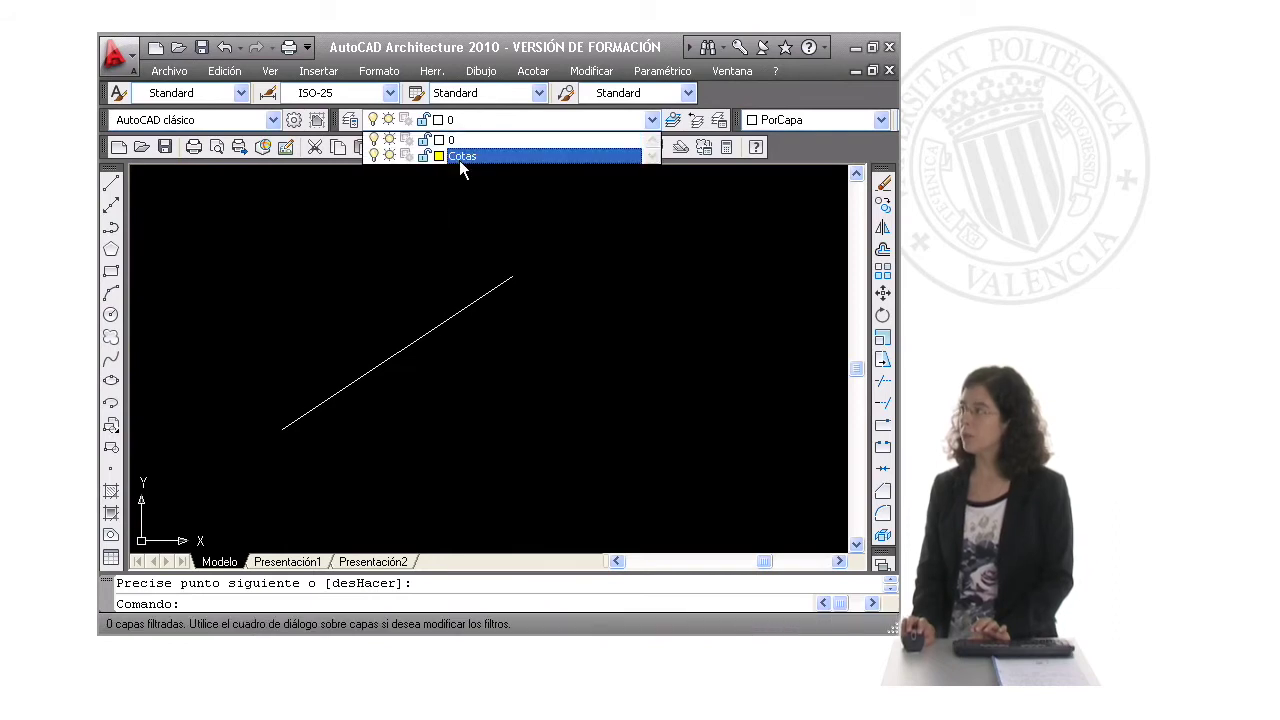
left_click(459, 158)
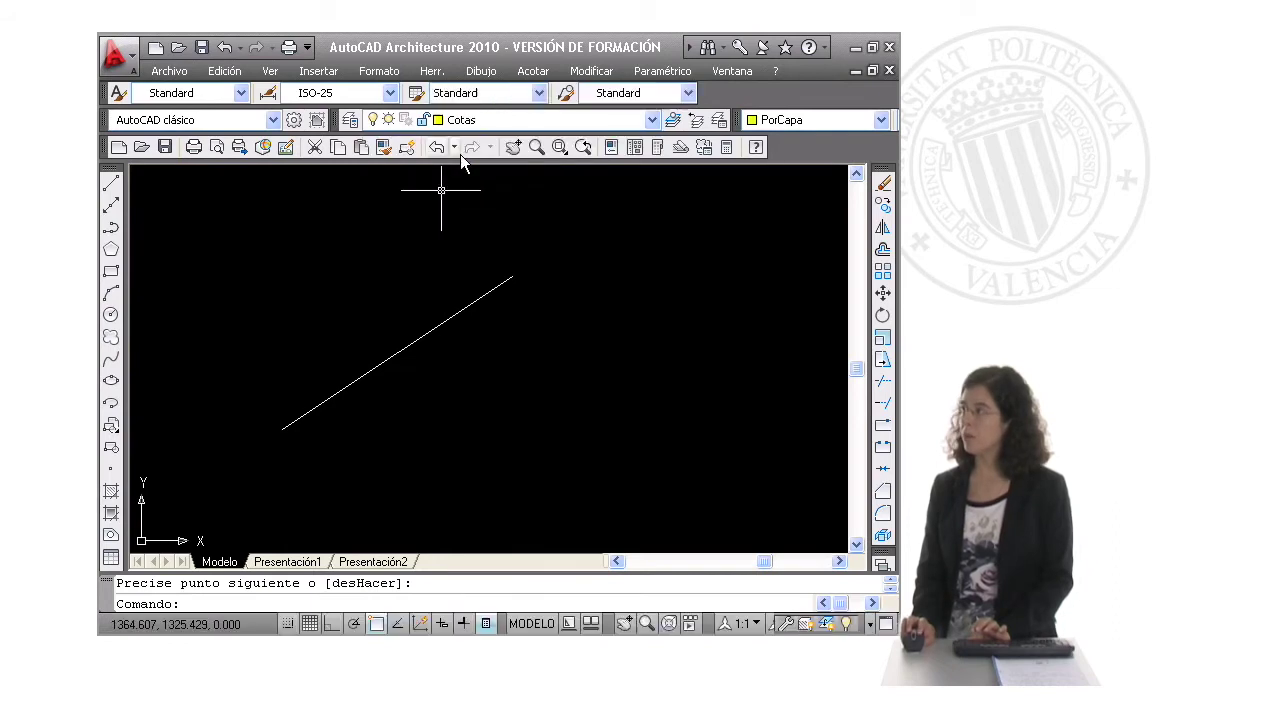
left_click(532, 72)
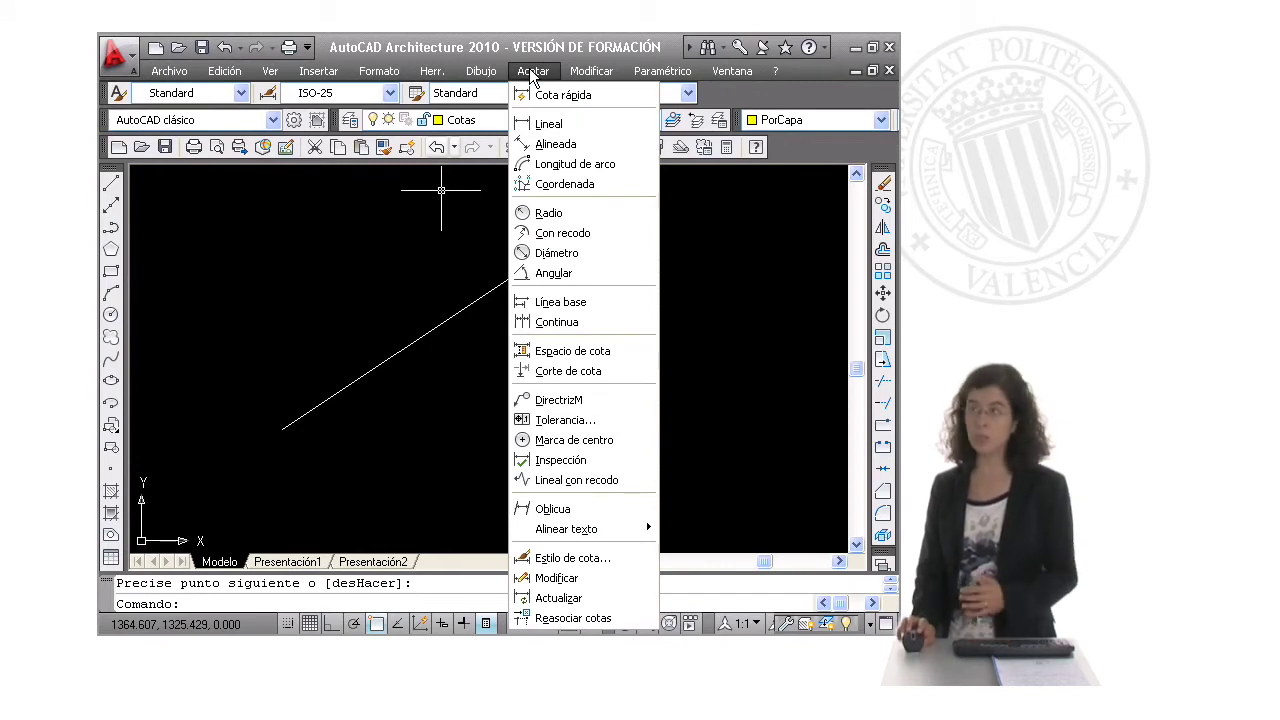
left_click(549, 124)
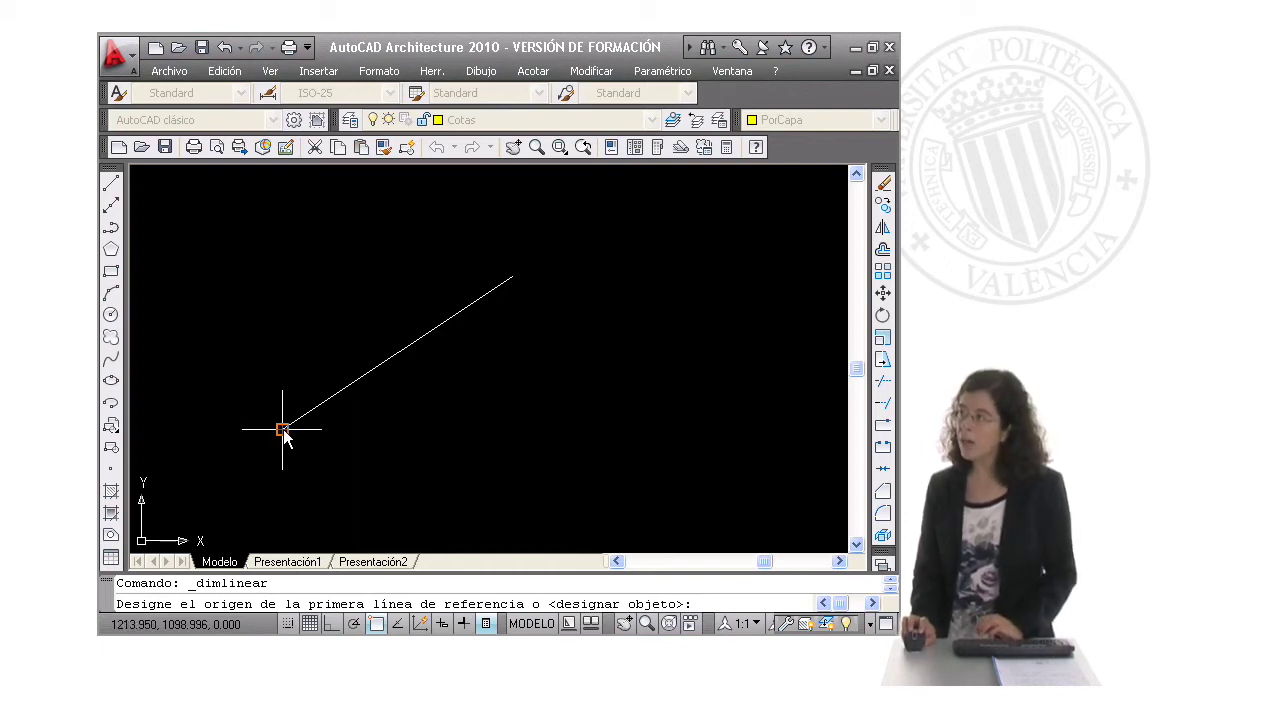
- Measure the line's height with a 144.94 vertical dimension placed to its left
left_click(283, 430)
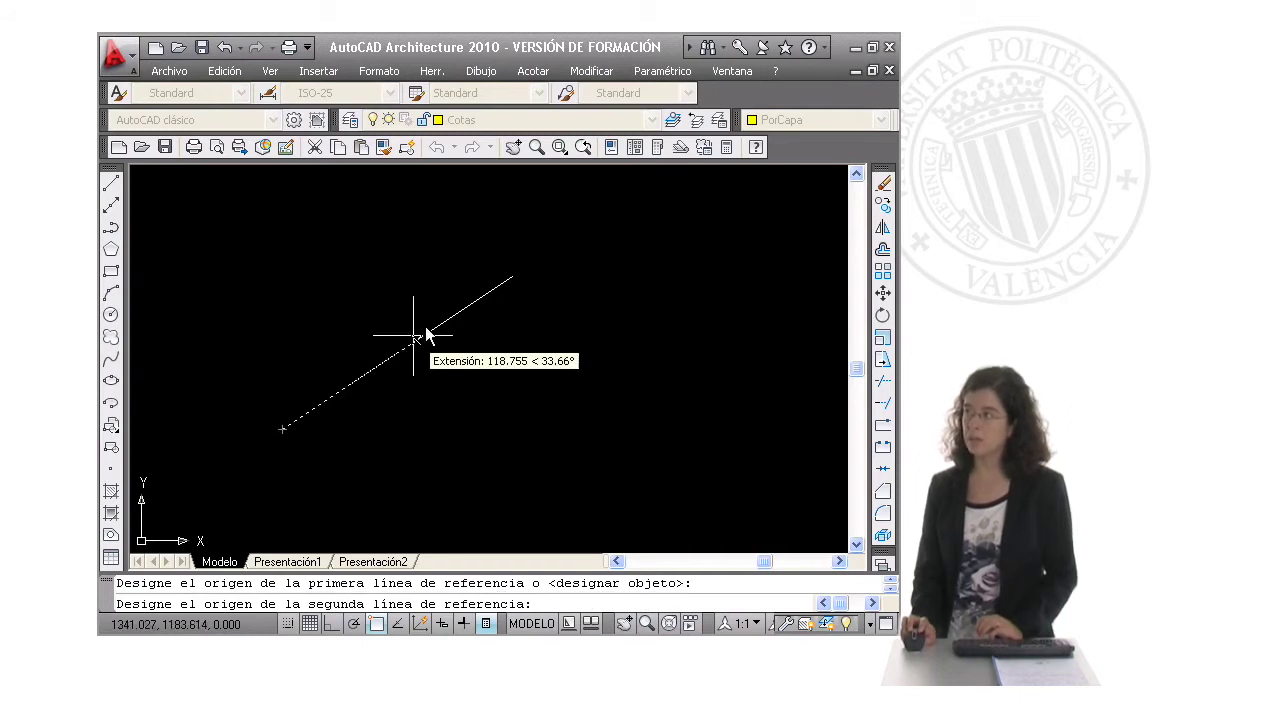
left_click(512, 280)
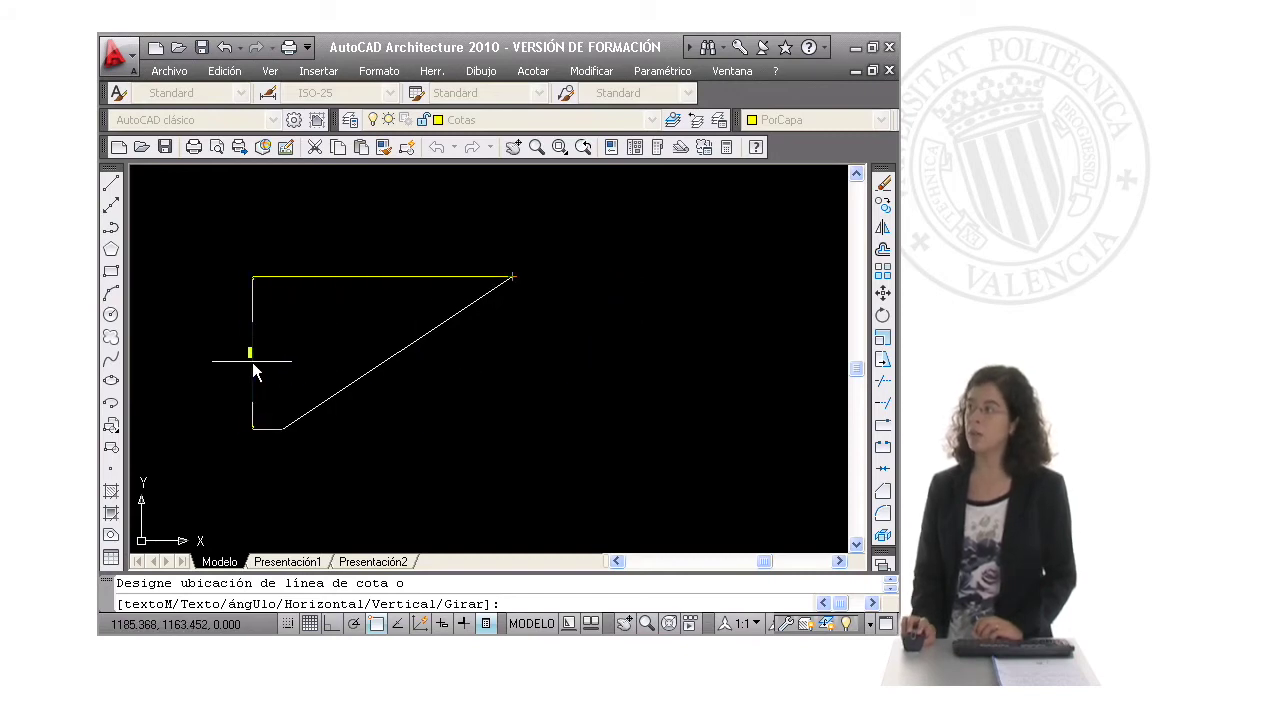
left_click(252, 370)
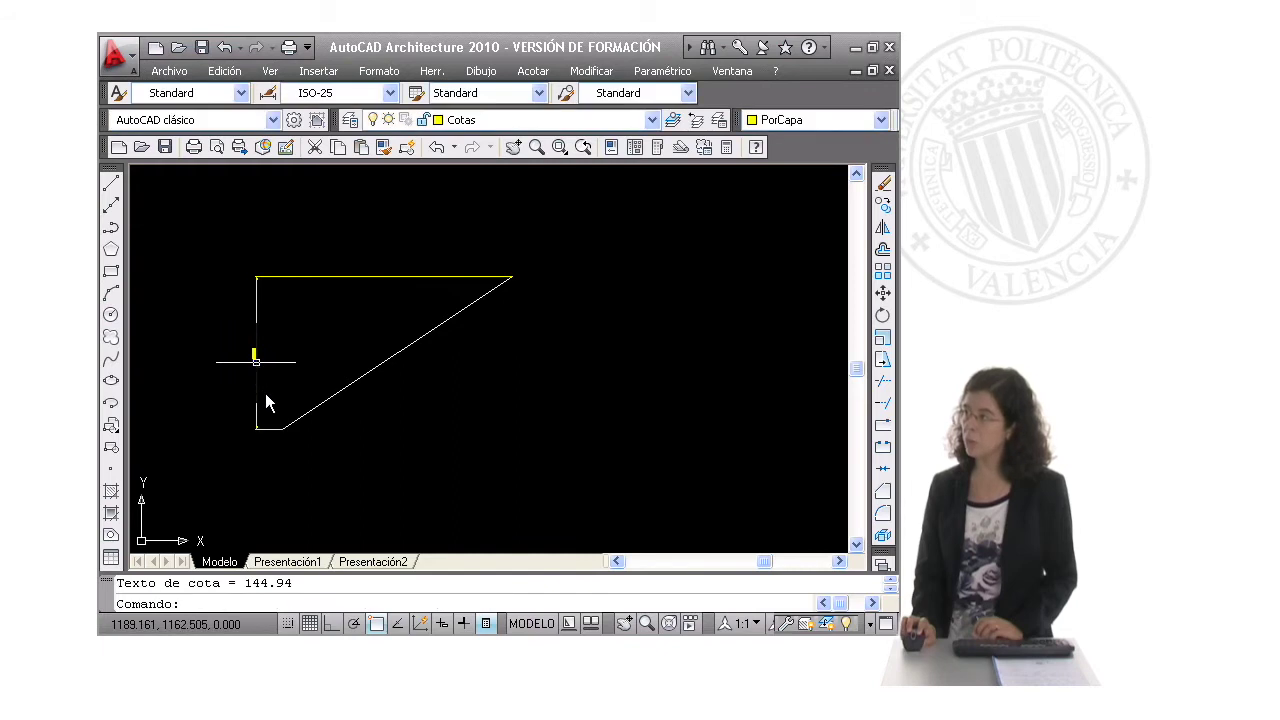
scroll(268, 388, "up", 3)
middle_click_drag(333, 397, 406, 466)
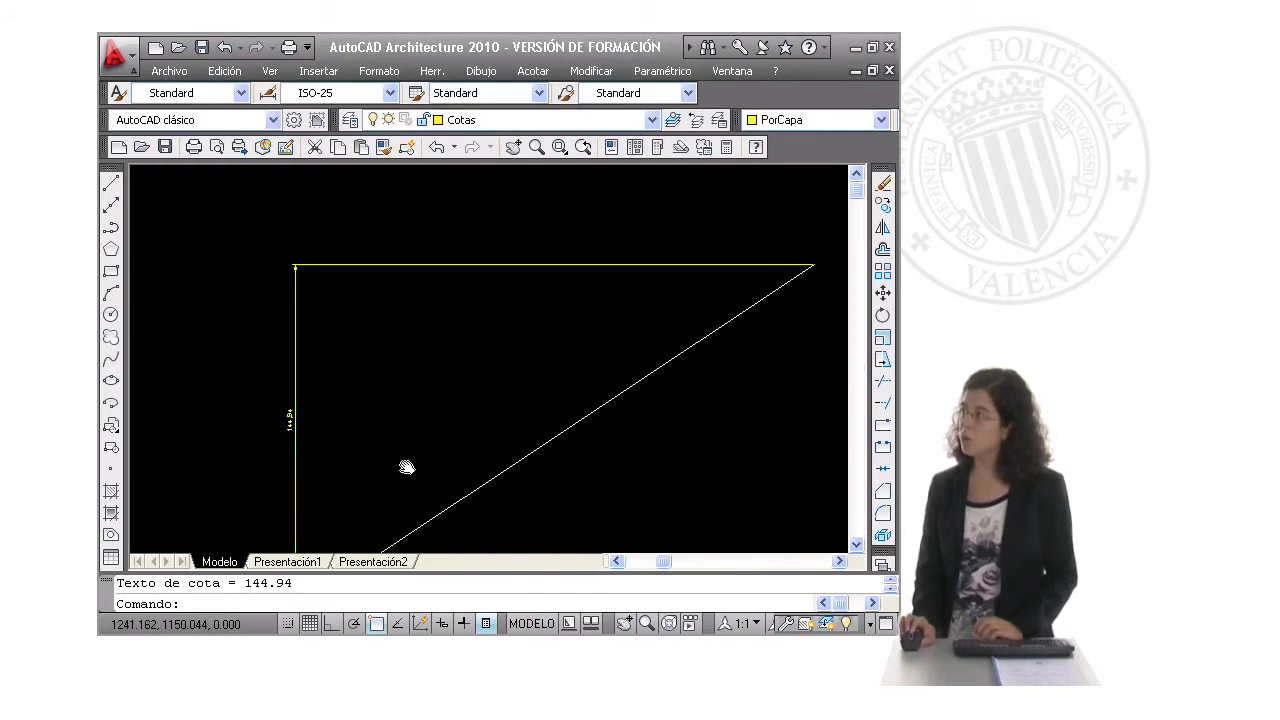
scroll(277, 449, "up", 3)
scroll(300, 445, "up", 1)
scroll(300, 446, "up", 1)
scroll(300, 400, "up", 2)
scroll(312, 350, "up", 1)
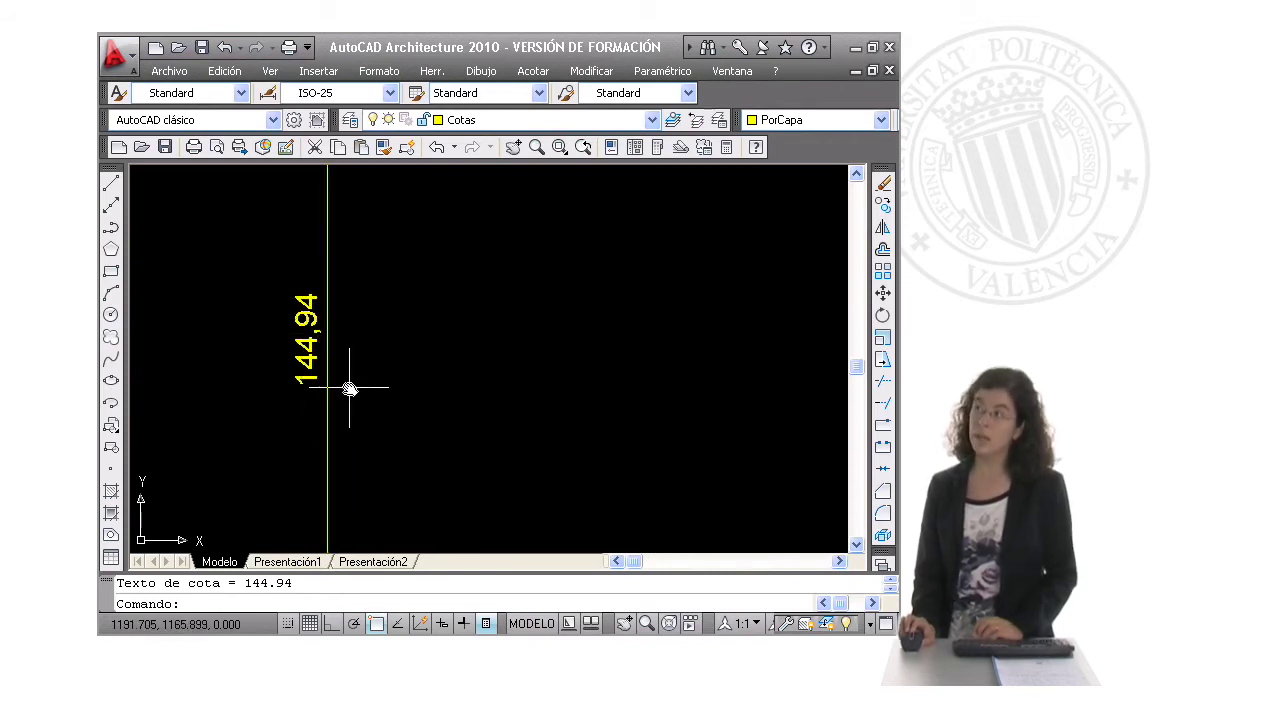
scroll(374, 343, "down", 1)
scroll(390, 350, "down", 1)
scroll(406, 357, "down", 1)
middle_click_drag(563, 463, 466, 473)
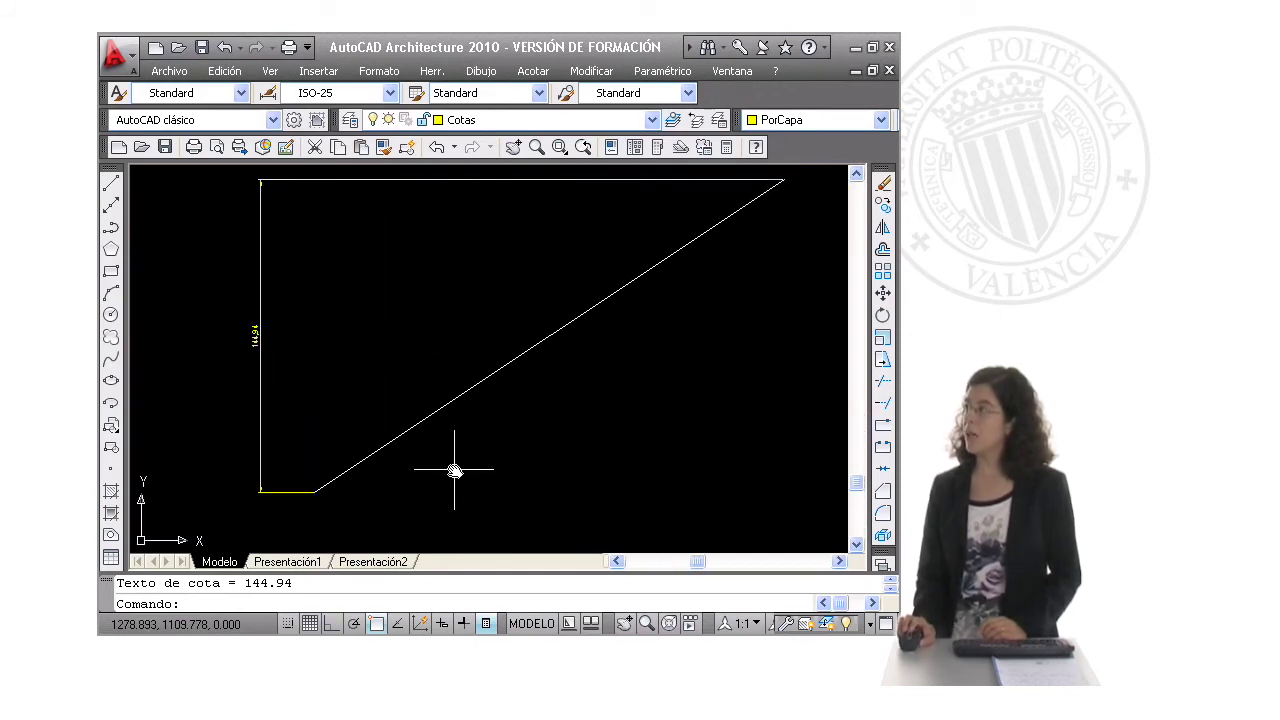
mouse_move(604, 466)
middle_mouse_down()
mouse_move(571, 434)
mouse_move(446, 435)
middle_mouse_up()
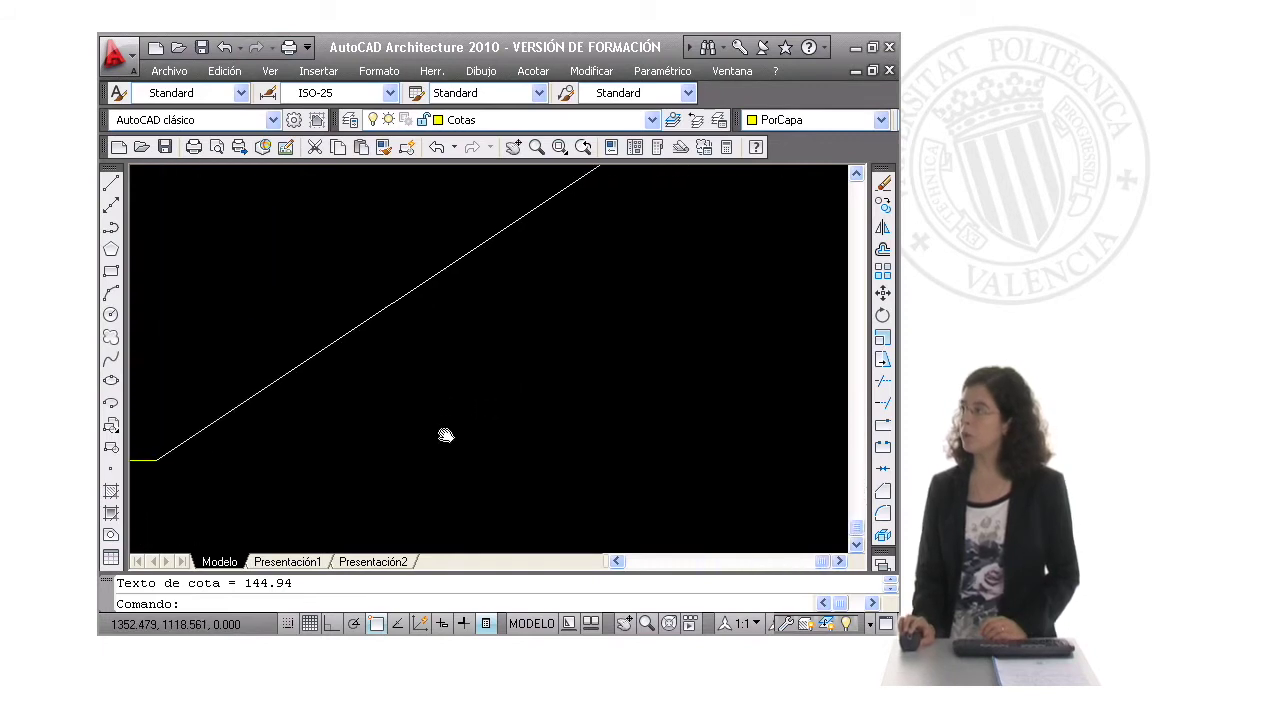
scroll(449, 435, "down", 2)
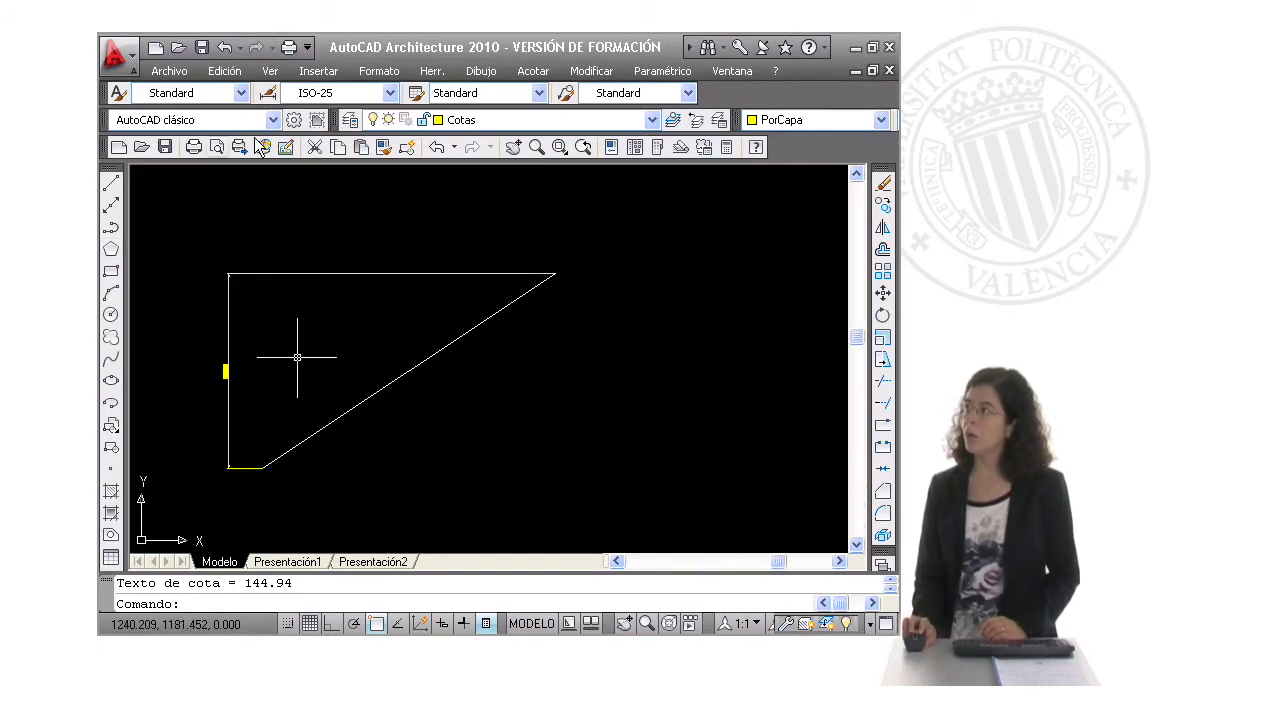
- Switch back to layer 0 and draw a short new diagonal line
left_click(480, 120)
left_click(445, 137)
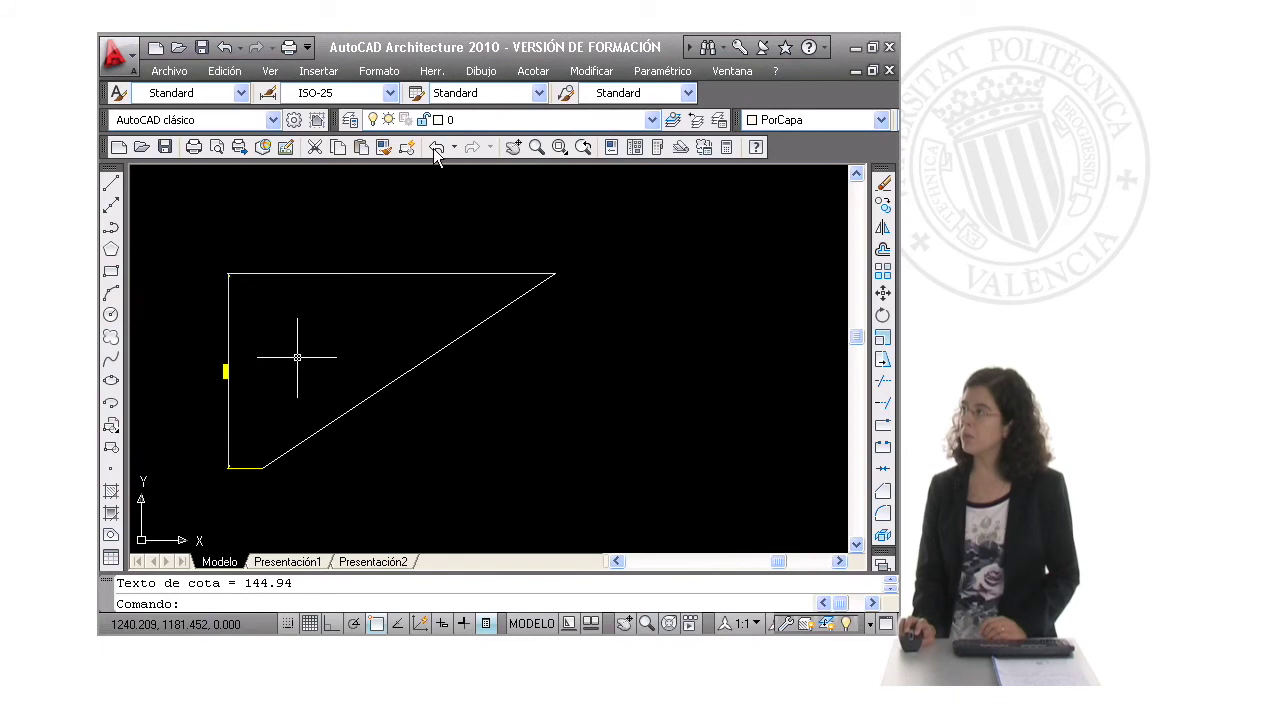
left_click(111, 183)
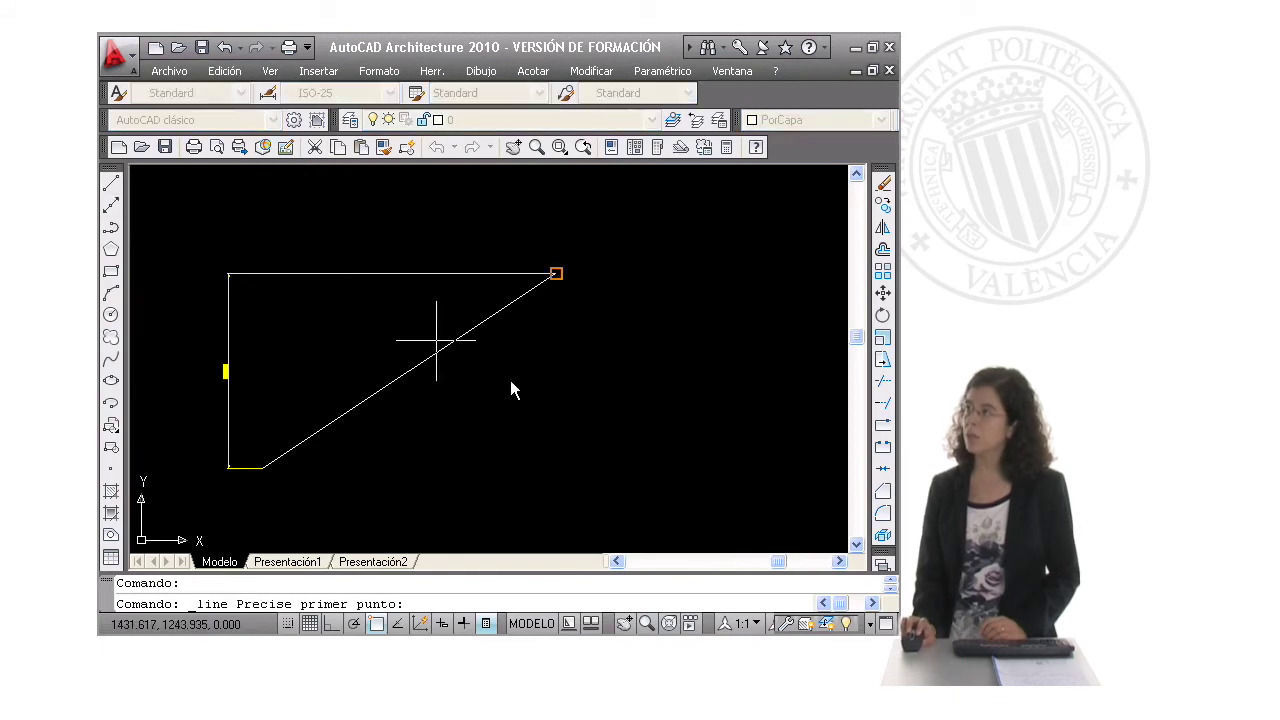
left_click(515, 440)
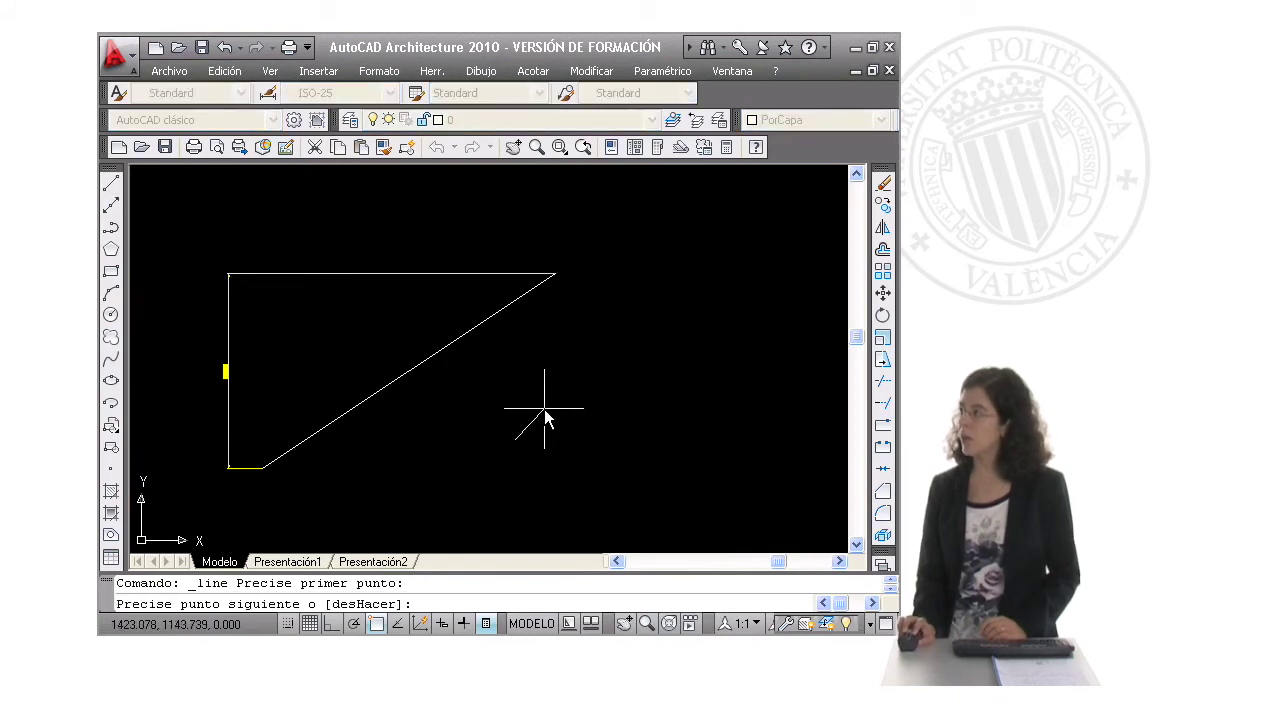
left_click(544, 409)
scroll(503, 449, "up", 2)
scroll(503, 449, "up", 2)
key("Return")
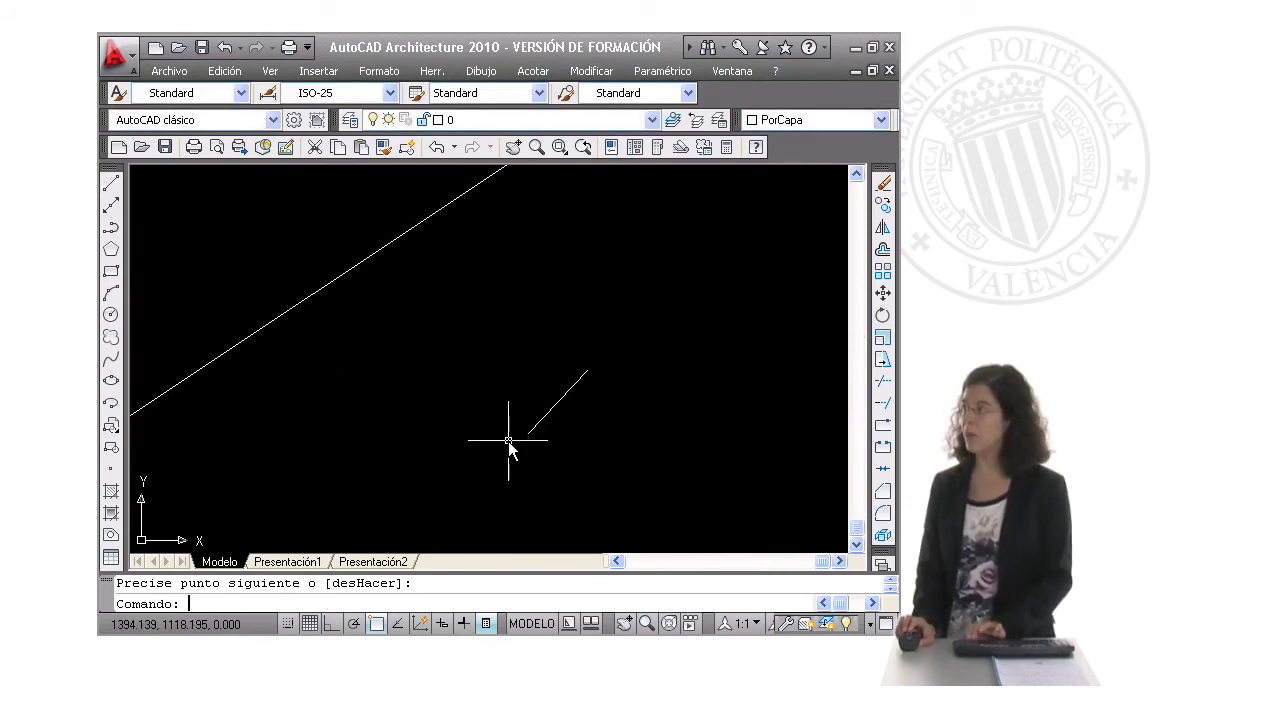
scroll(548, 462, "up", 2)
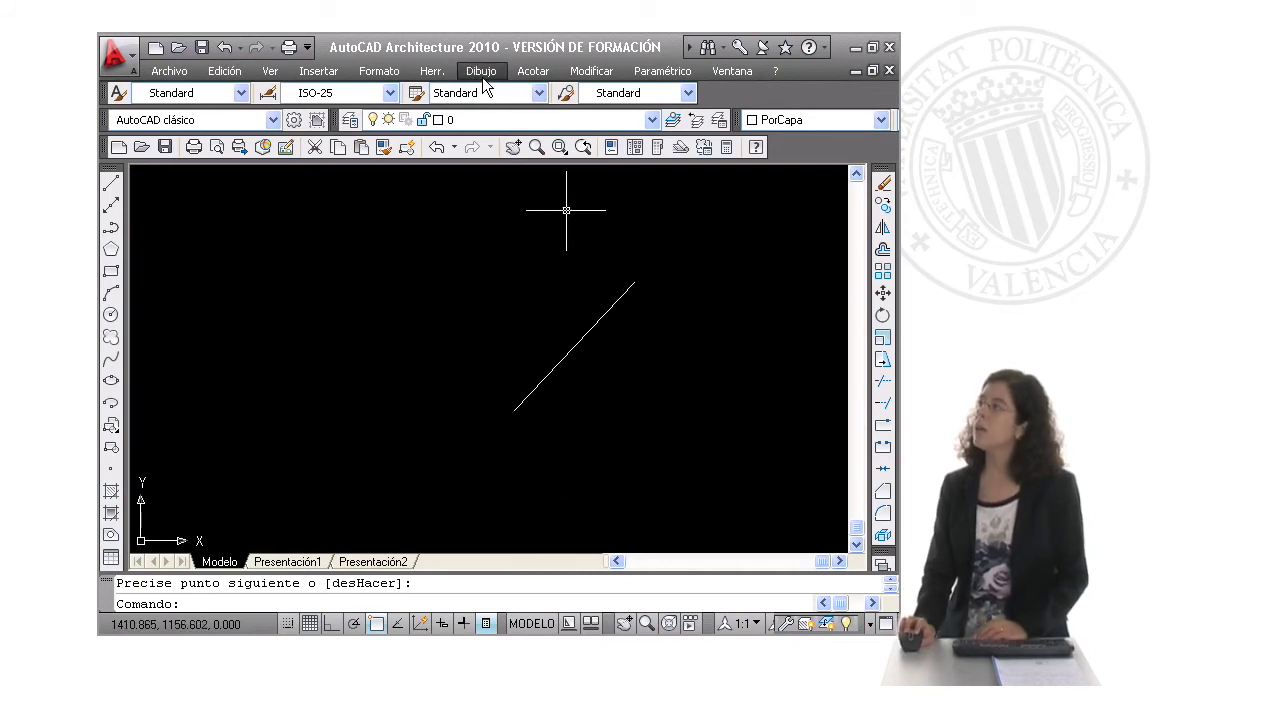
left_click(526, 72)
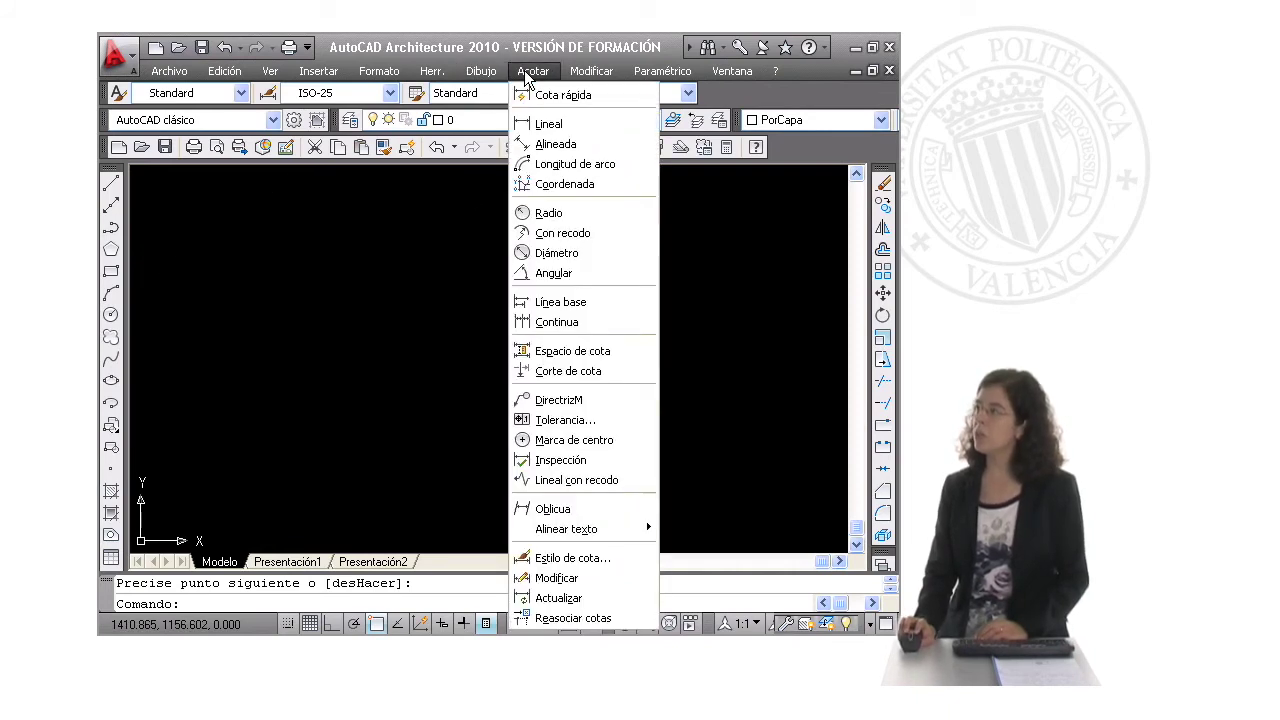
- Add an aligned dimension reading 31.41 along the new diagonal line
left_click(554, 146)
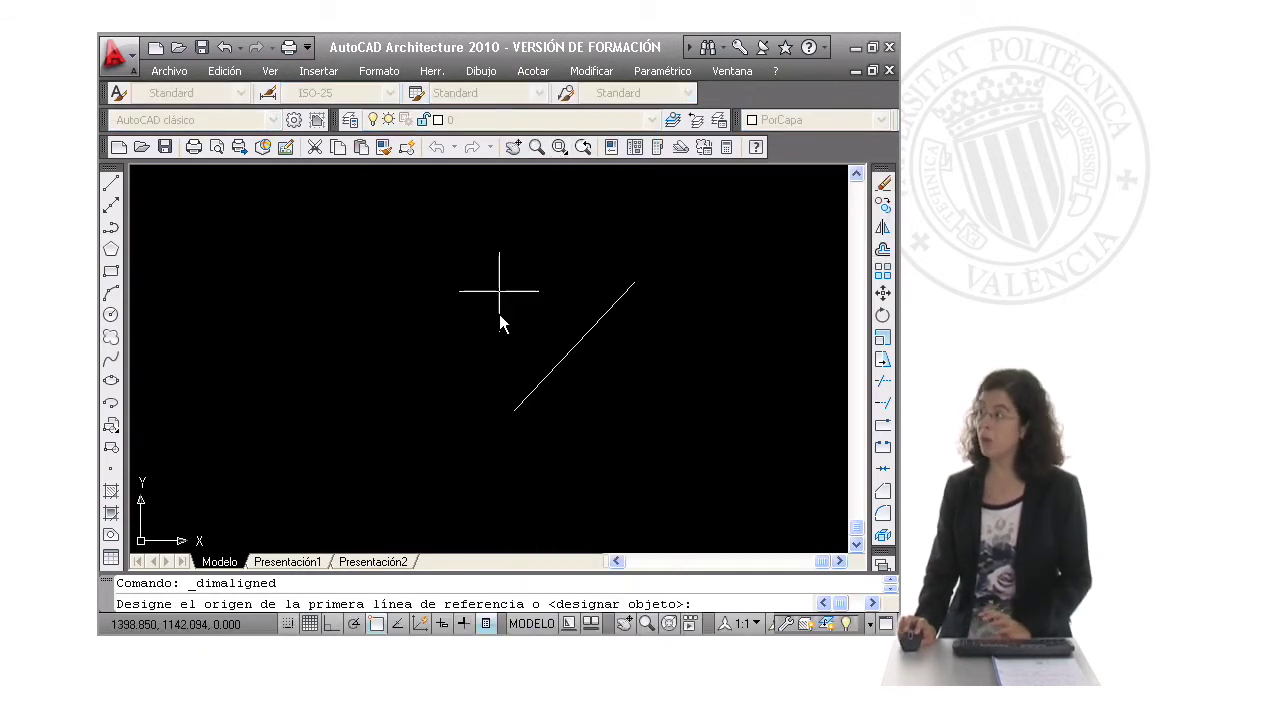
left_click(514, 410)
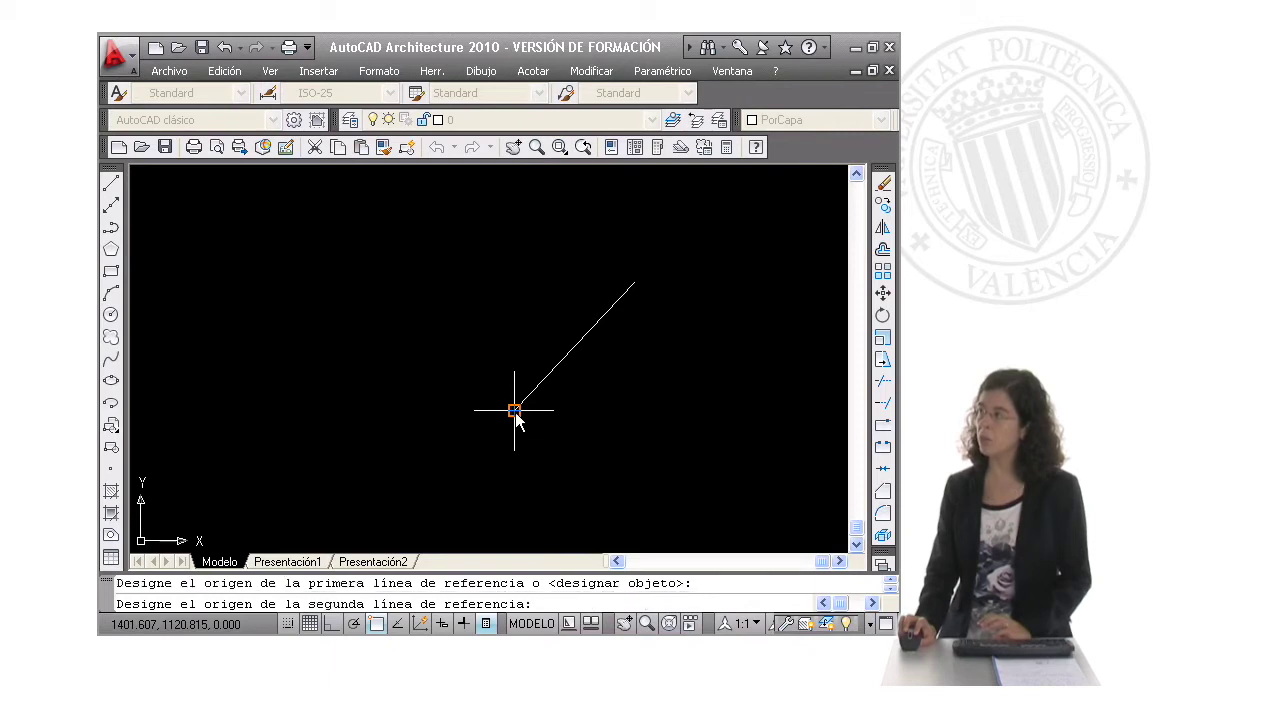
left_click(634, 280)
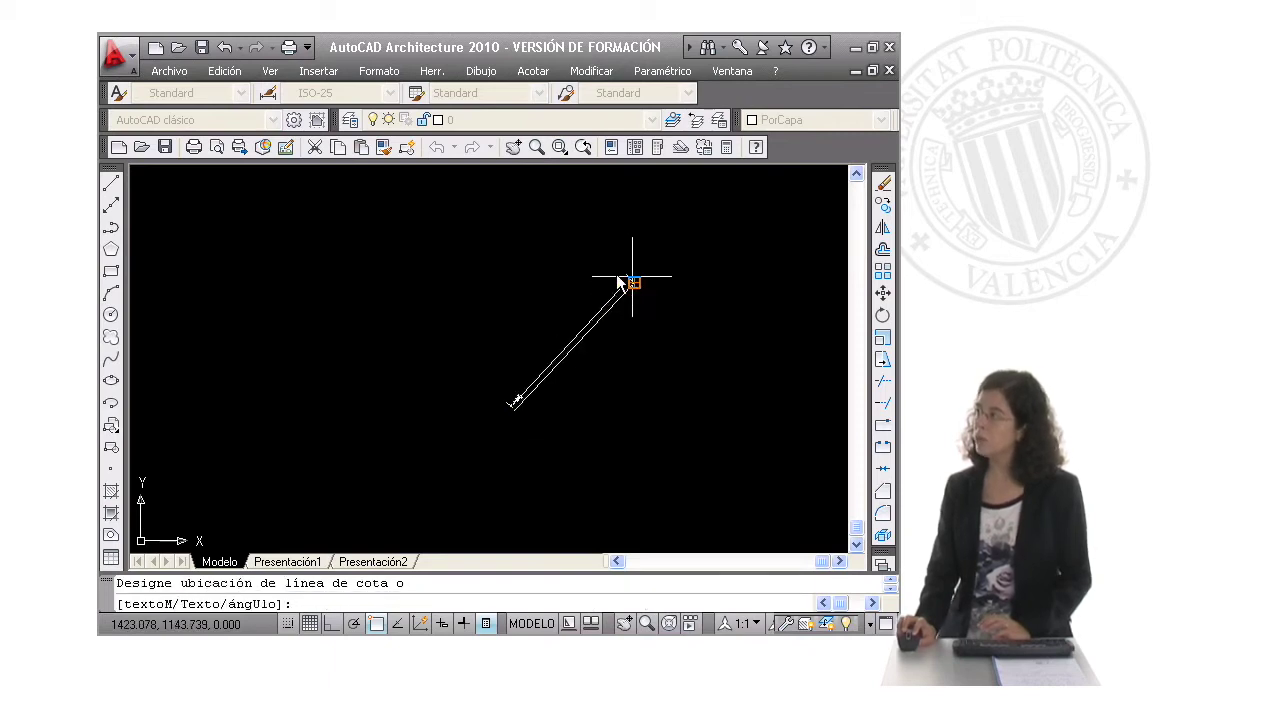
left_click(586, 264)
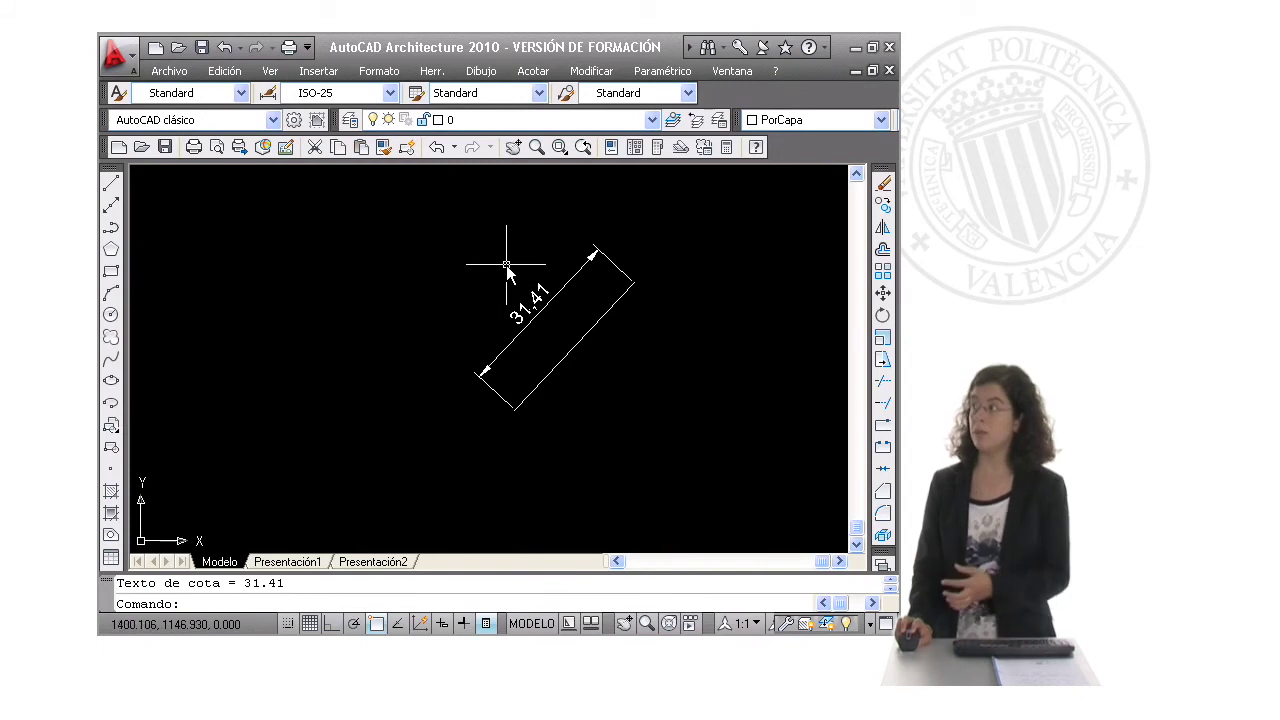
scroll(424, 331, "down", 2)
scroll(395, 334, "down", 1)
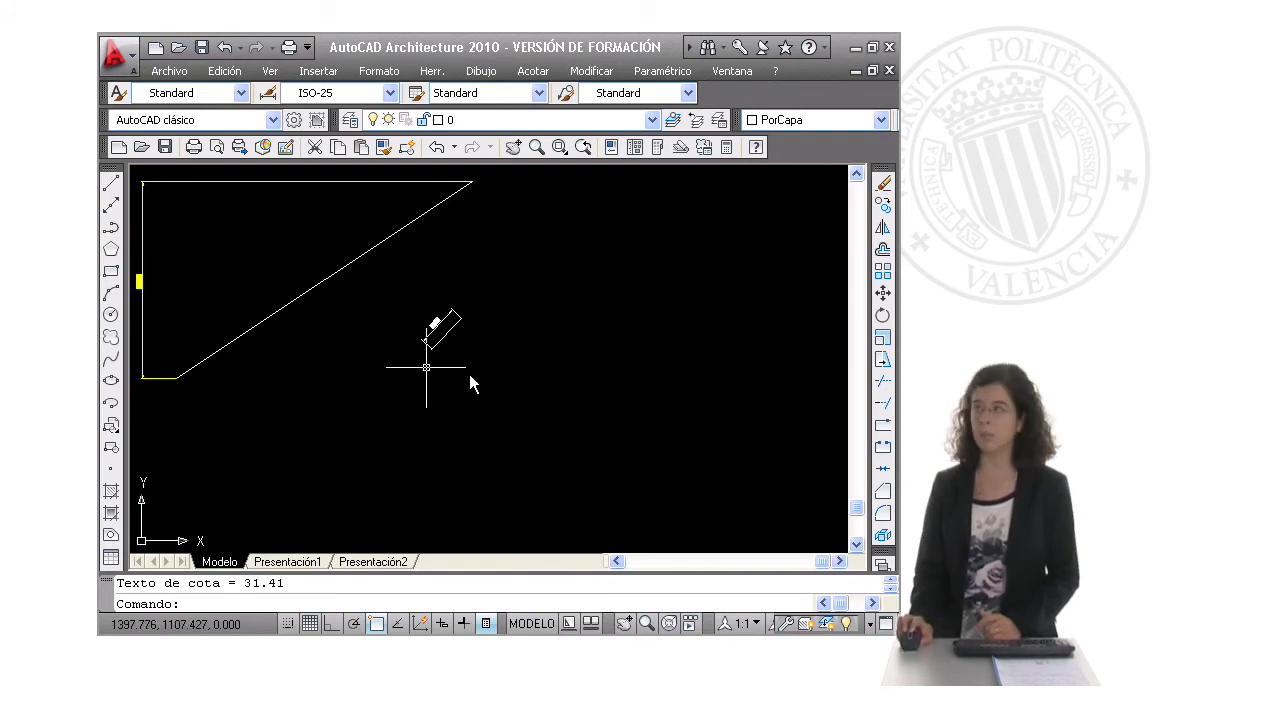
scroll(549, 371, "down", 2)
scroll(549, 371, "up", 3)
scroll(549, 371, "up", 2)
middle_click_drag(481, 388, 236, 405)
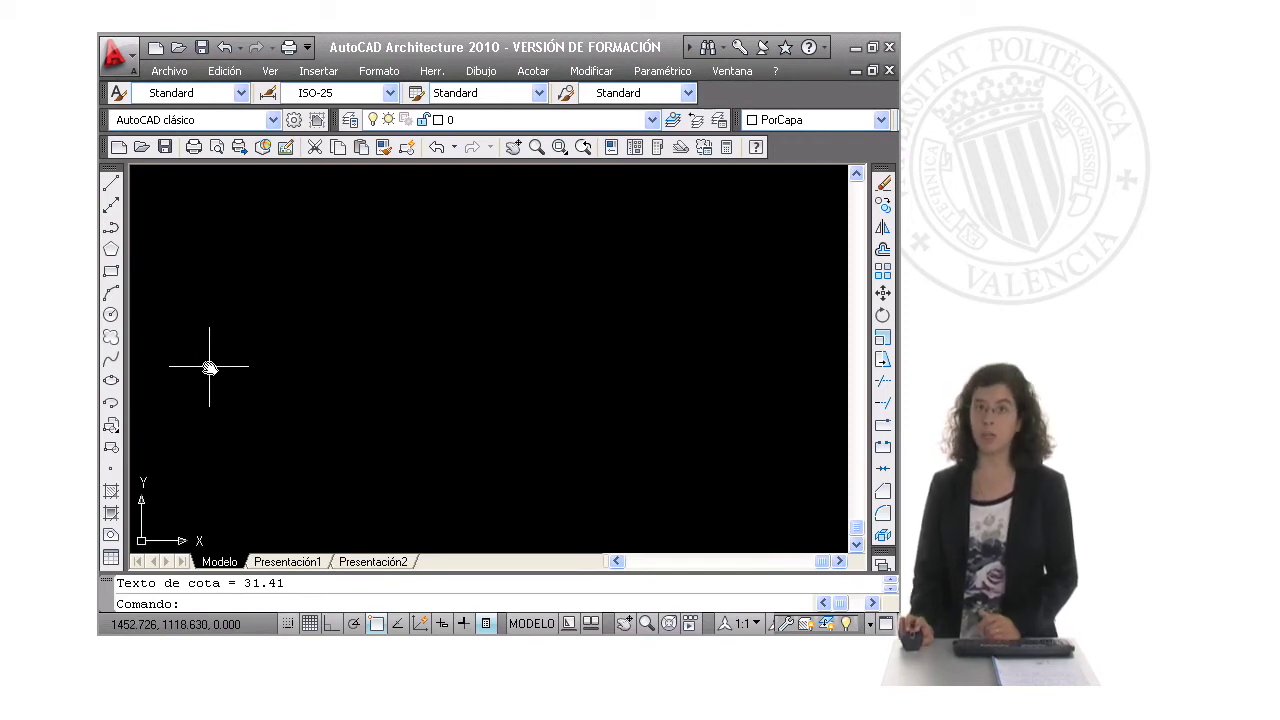
- Draw a circle in the empty area by picking its centre and radius
left_click(111, 314)
left_click(359, 317)
left_click(360, 359)
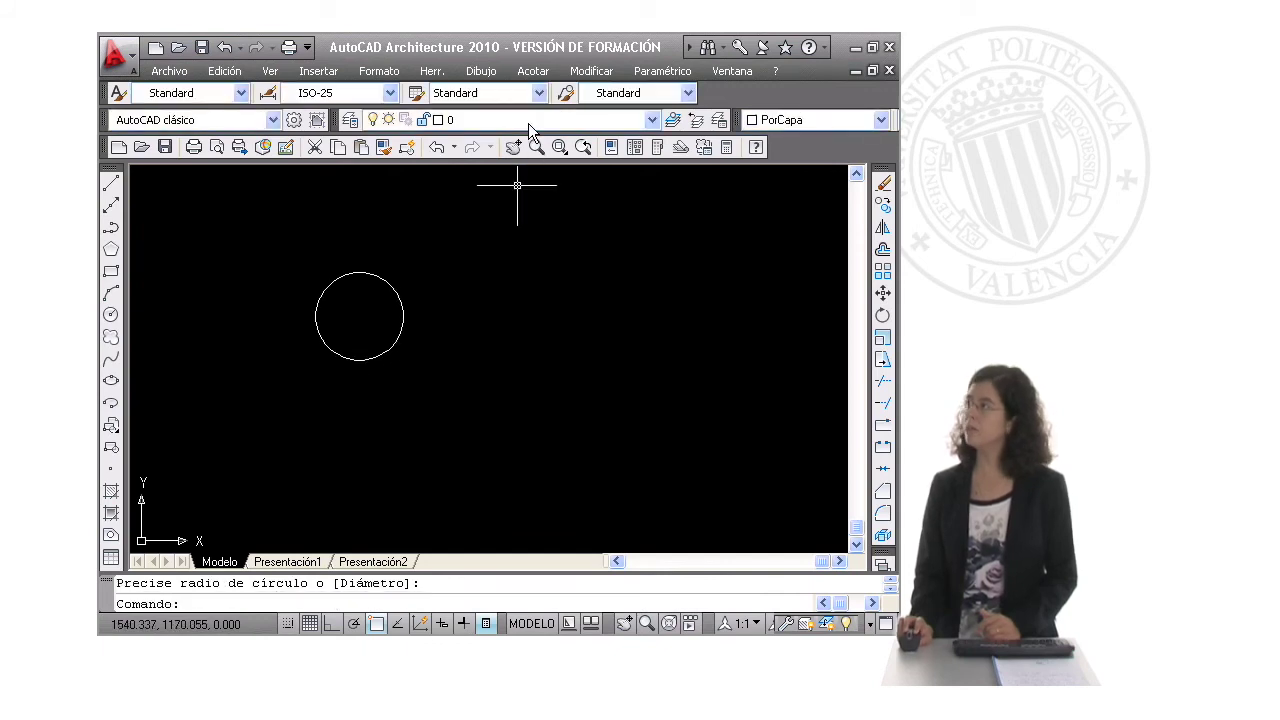
- On the Cotas layer, add a Ø25,01 diameter dimension to the circle
left_click(528, 121)
left_click(481, 152)
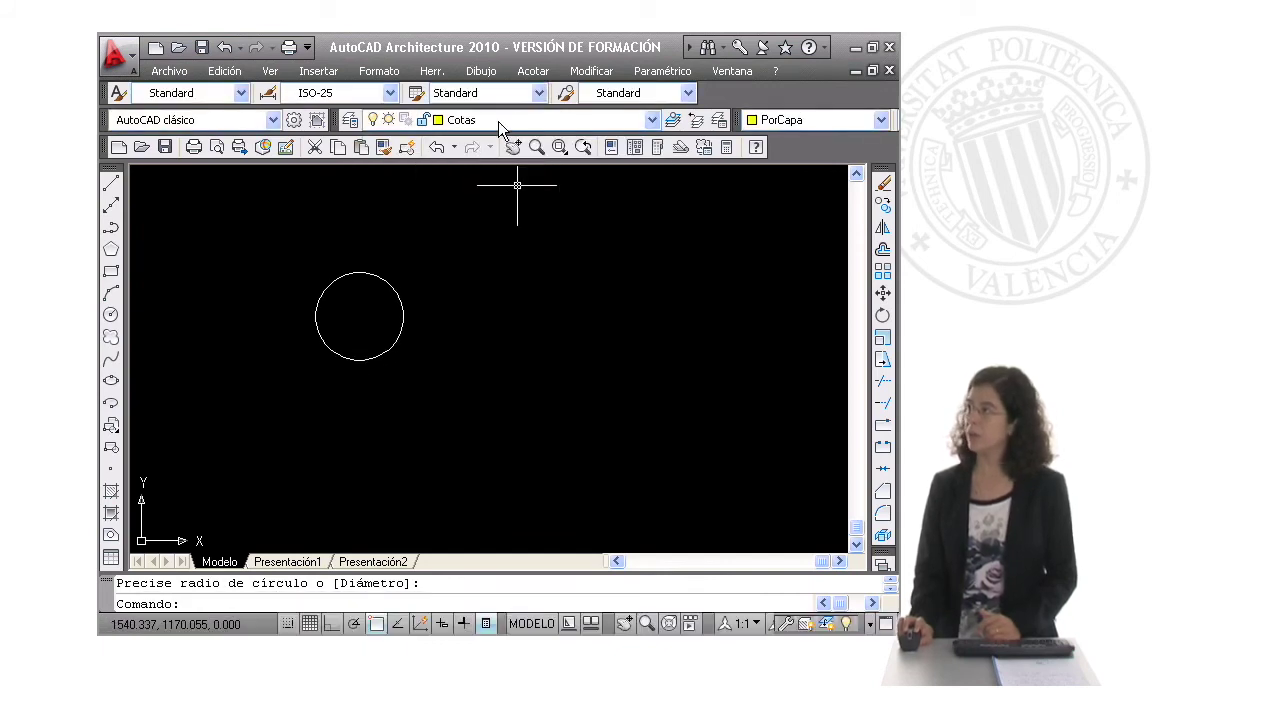
left_click(480, 72)
left_click(490, 74)
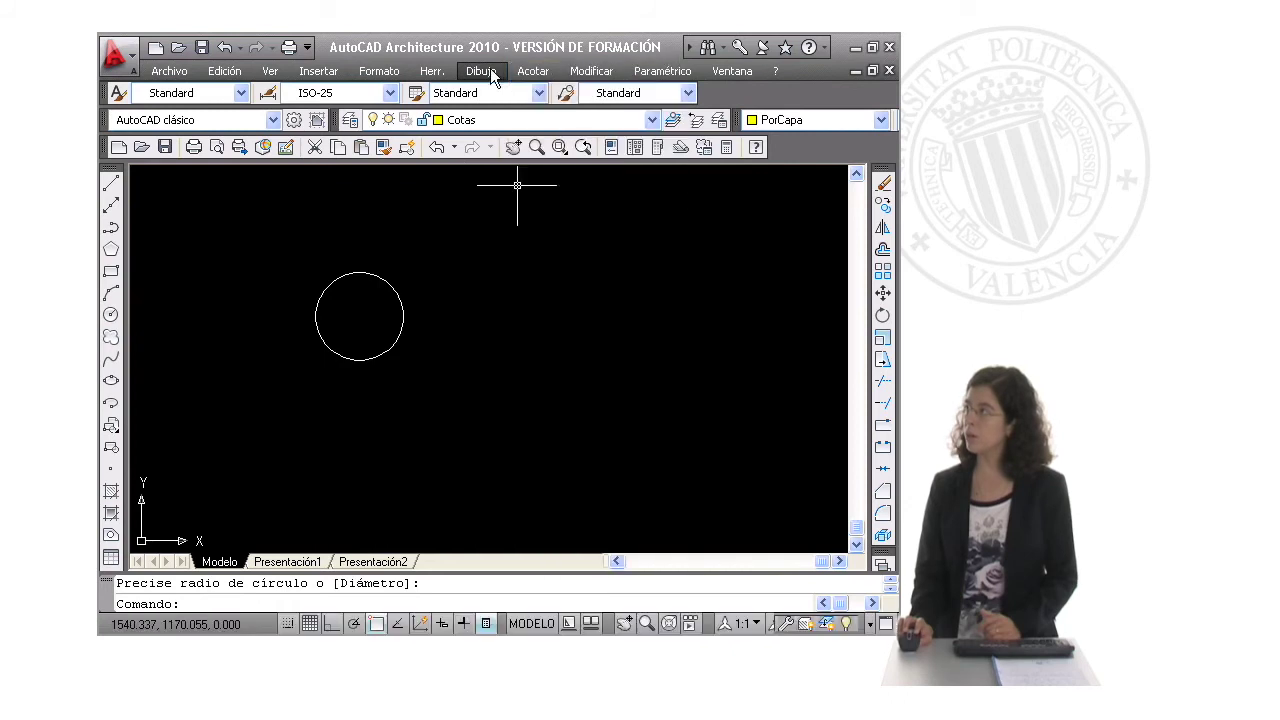
left_click(521, 73)
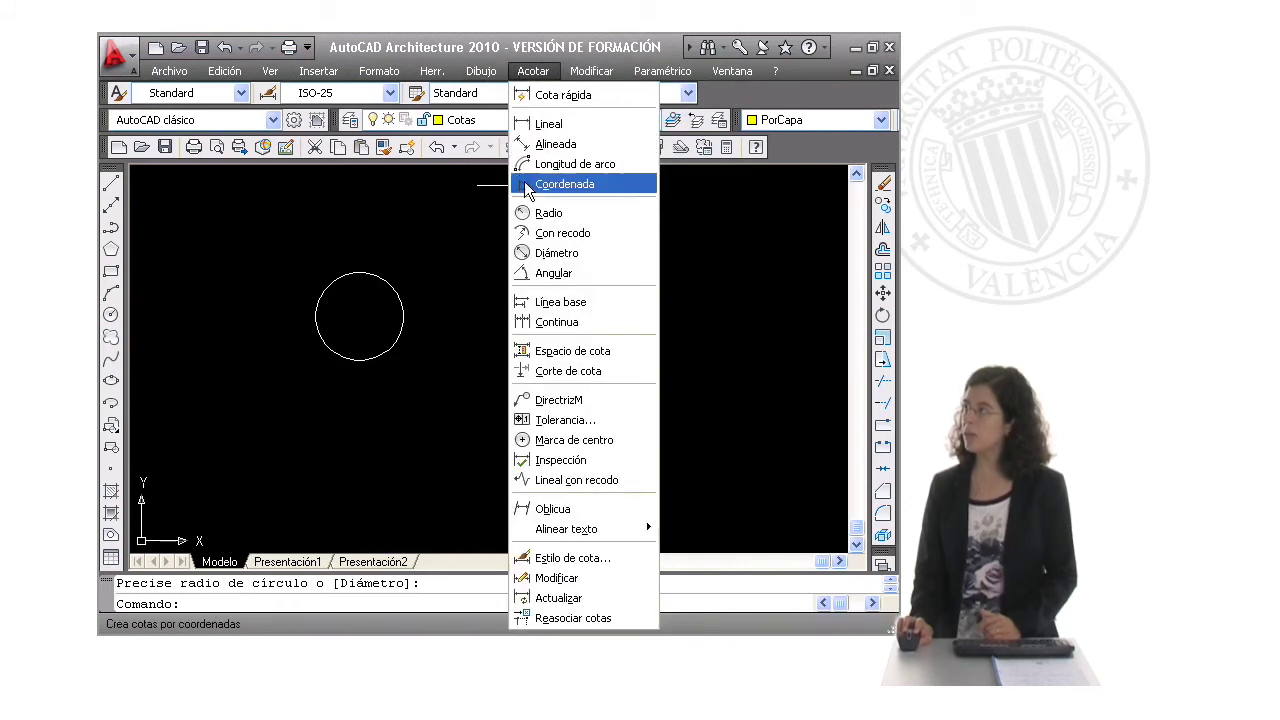
left_click(540, 254)
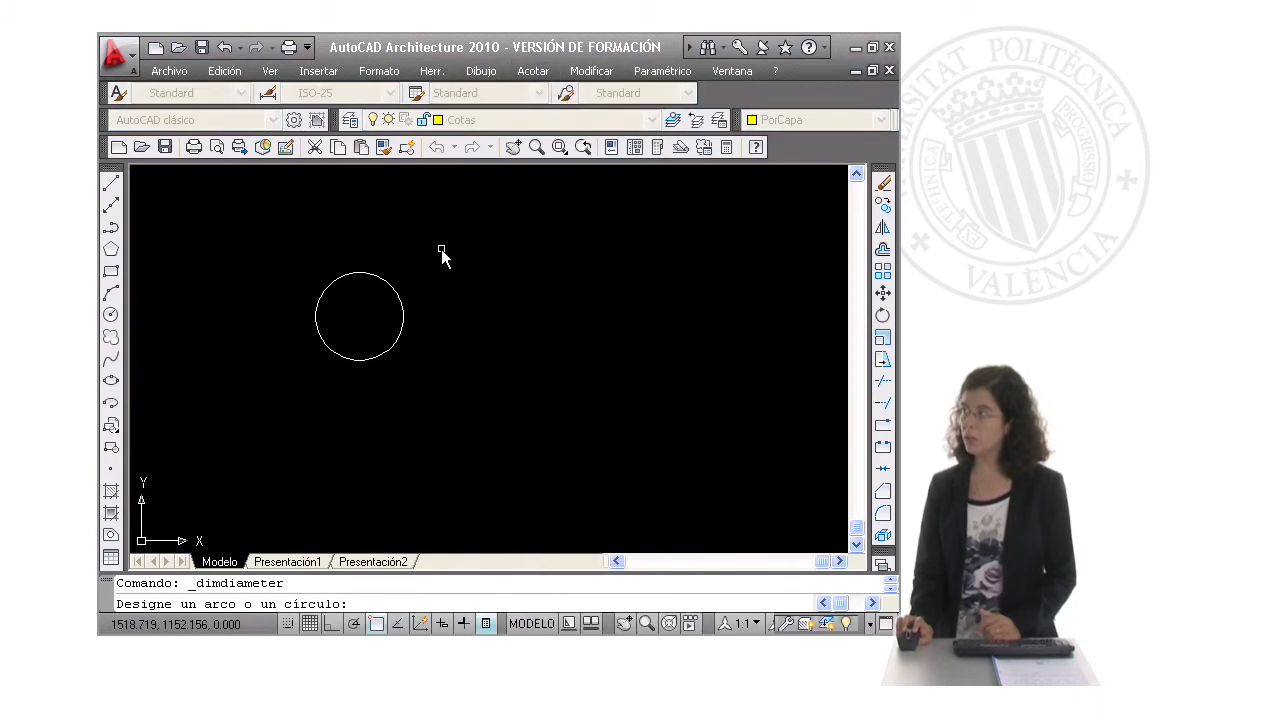
left_click(390, 286)
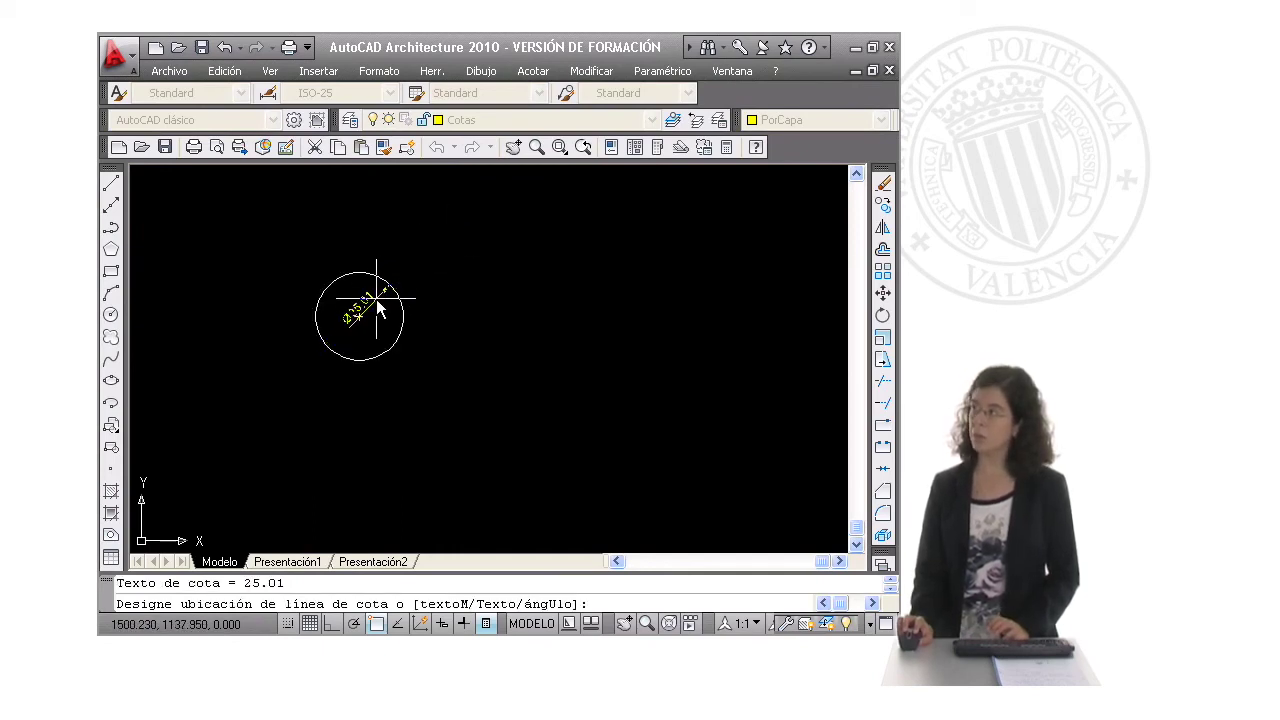
left_click(447, 283)
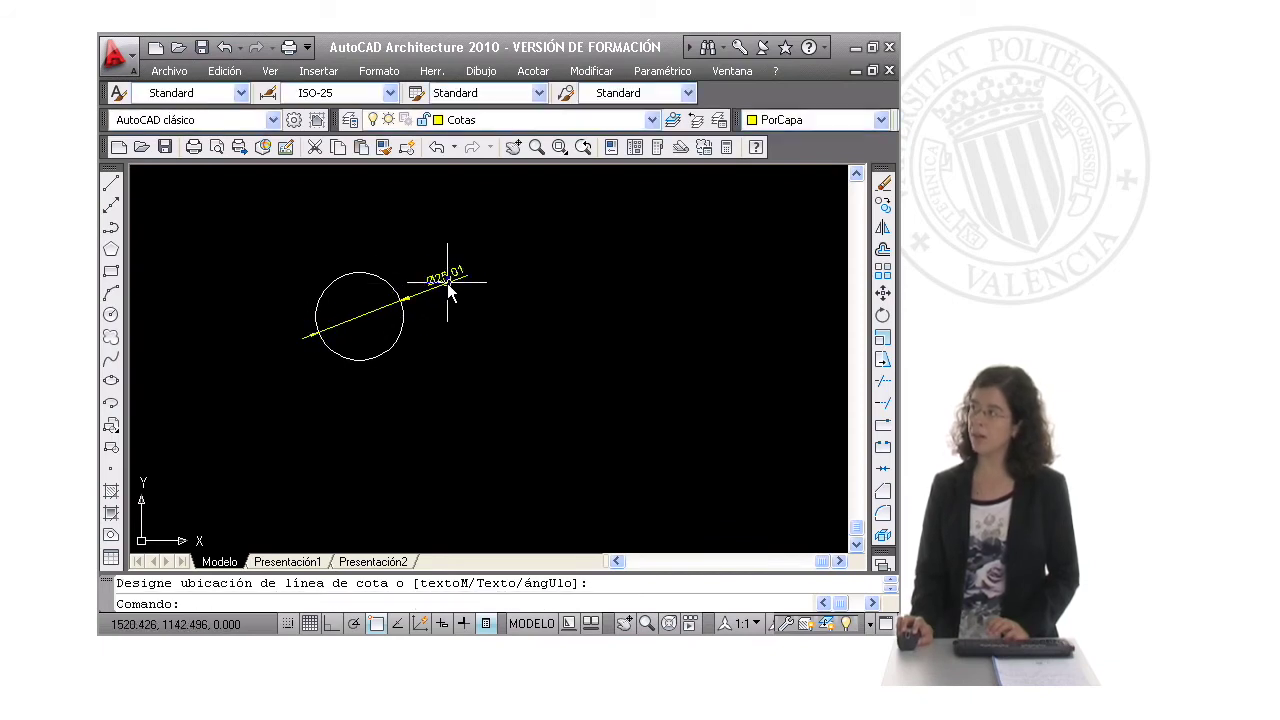
scroll(447, 283, "up", 2)
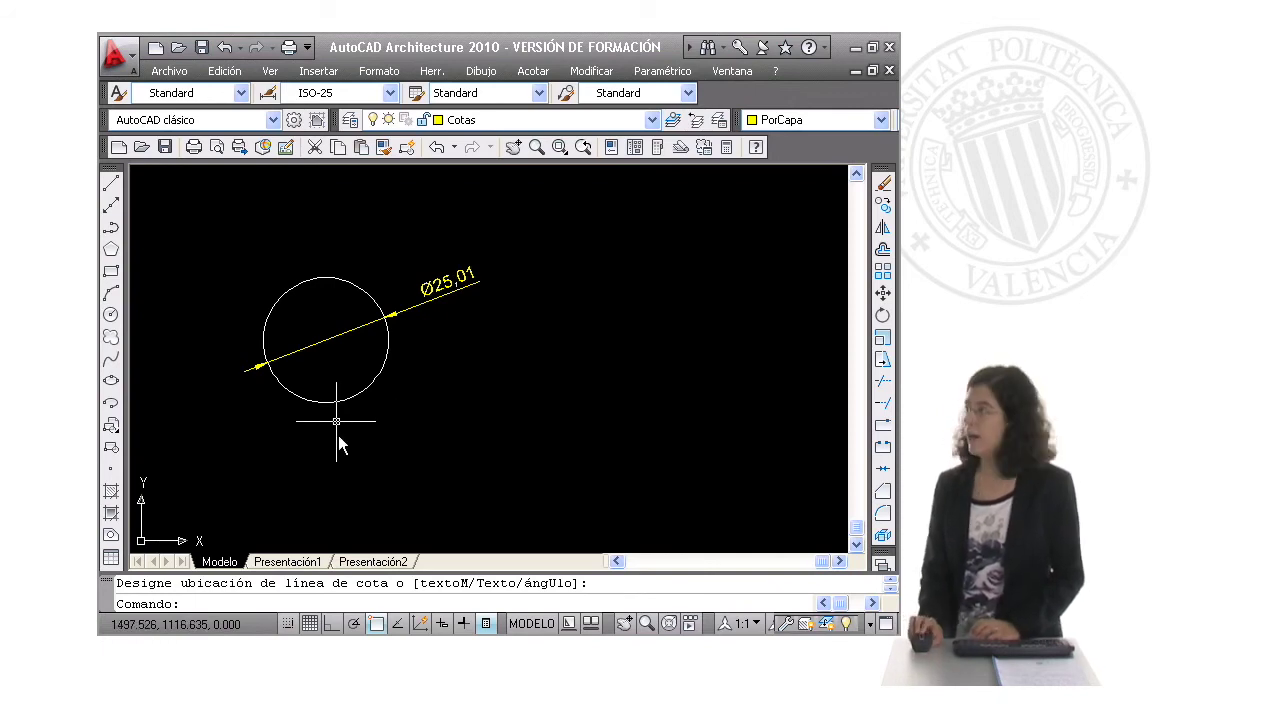
- Make room below the circle and set layer 0 as current
middle_click_drag(338, 435, 302, 340)
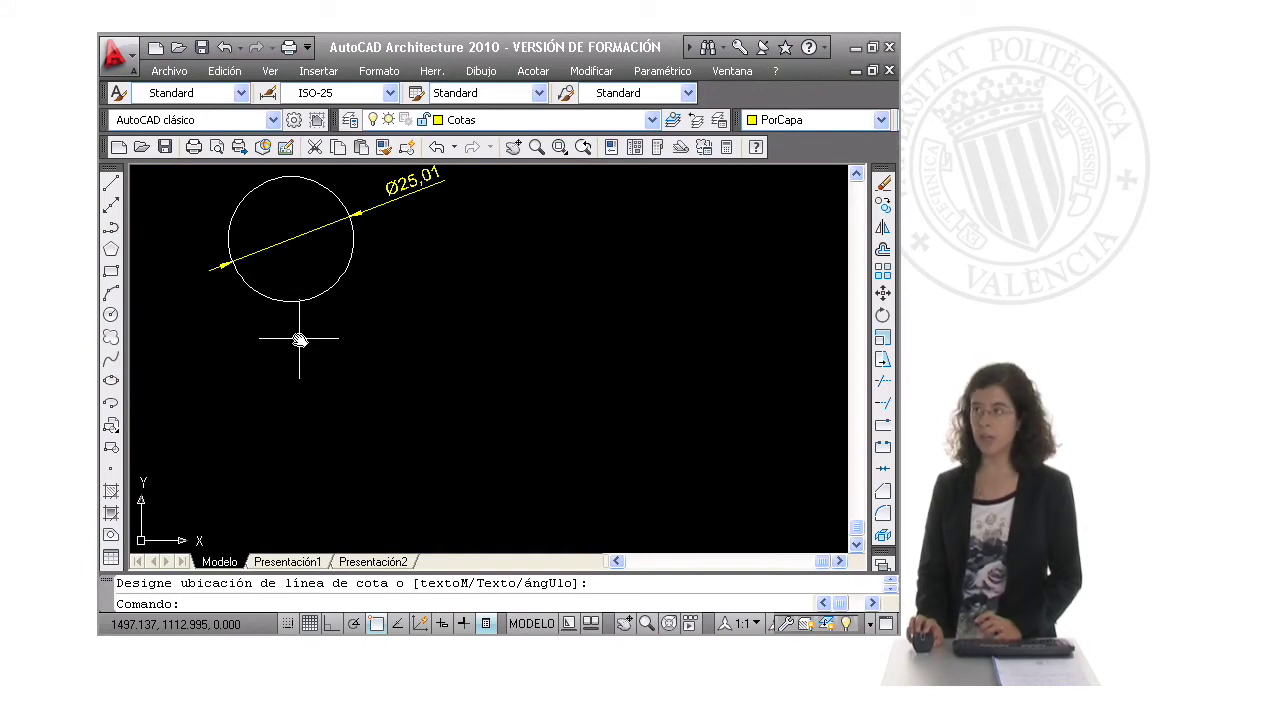
left_click(533, 71)
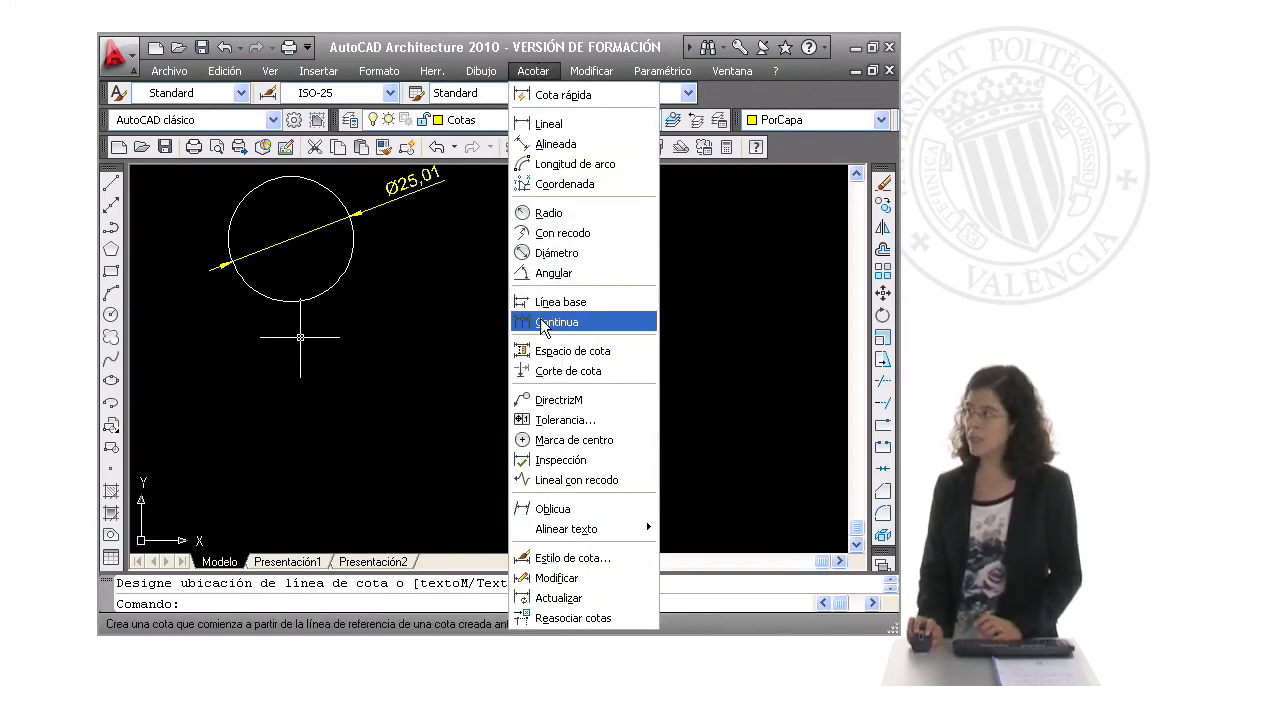
left_click(529, 70)
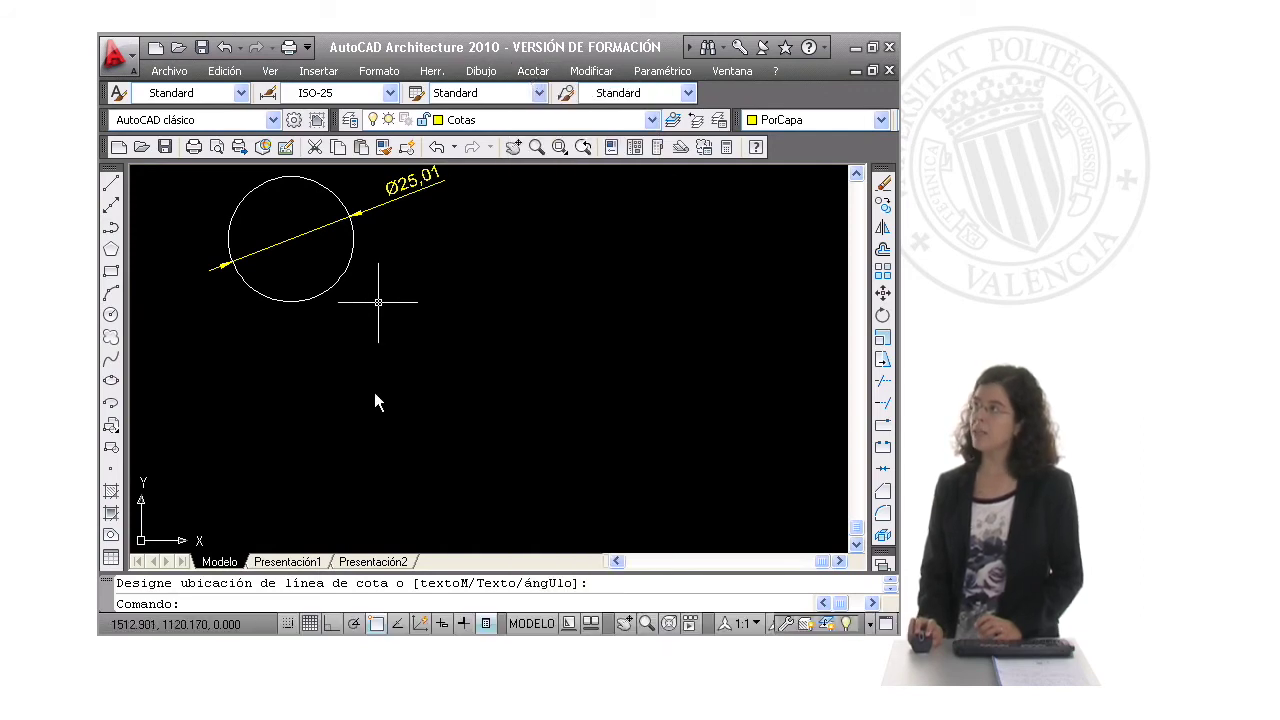
middle_click_drag(364, 407, 324, 334)
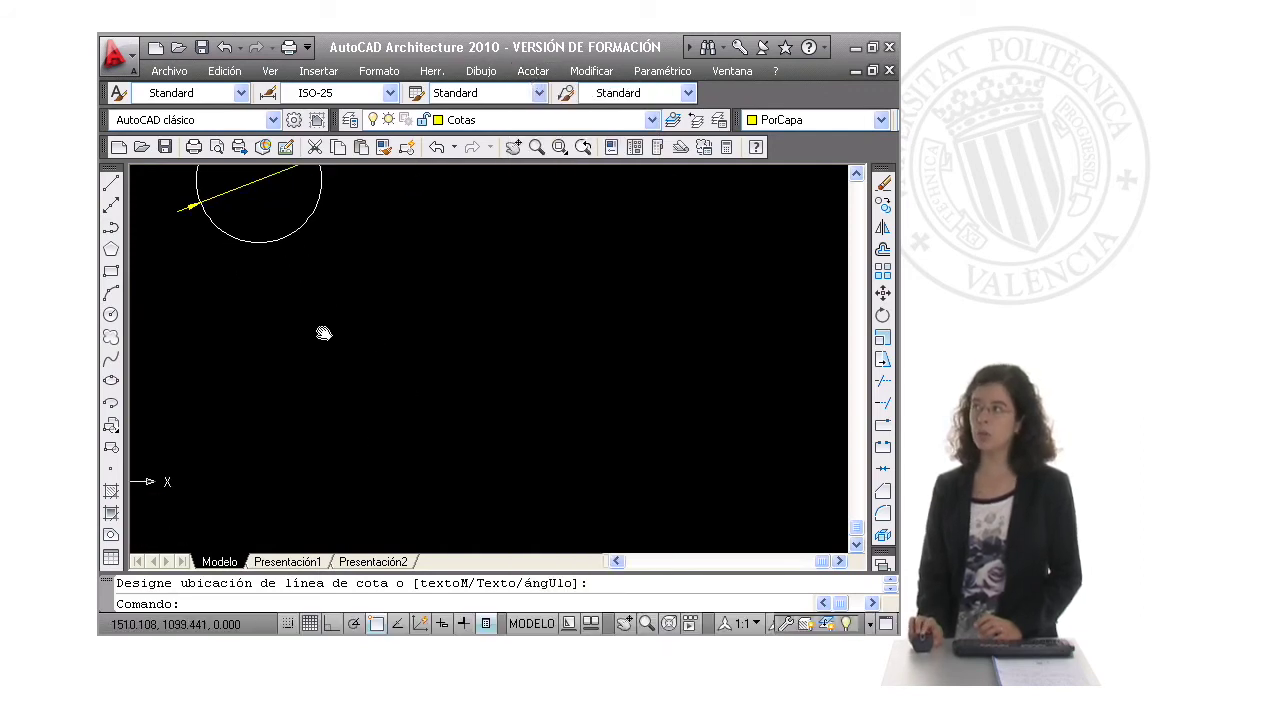
left_click(111, 271)
left_click(231, 285)
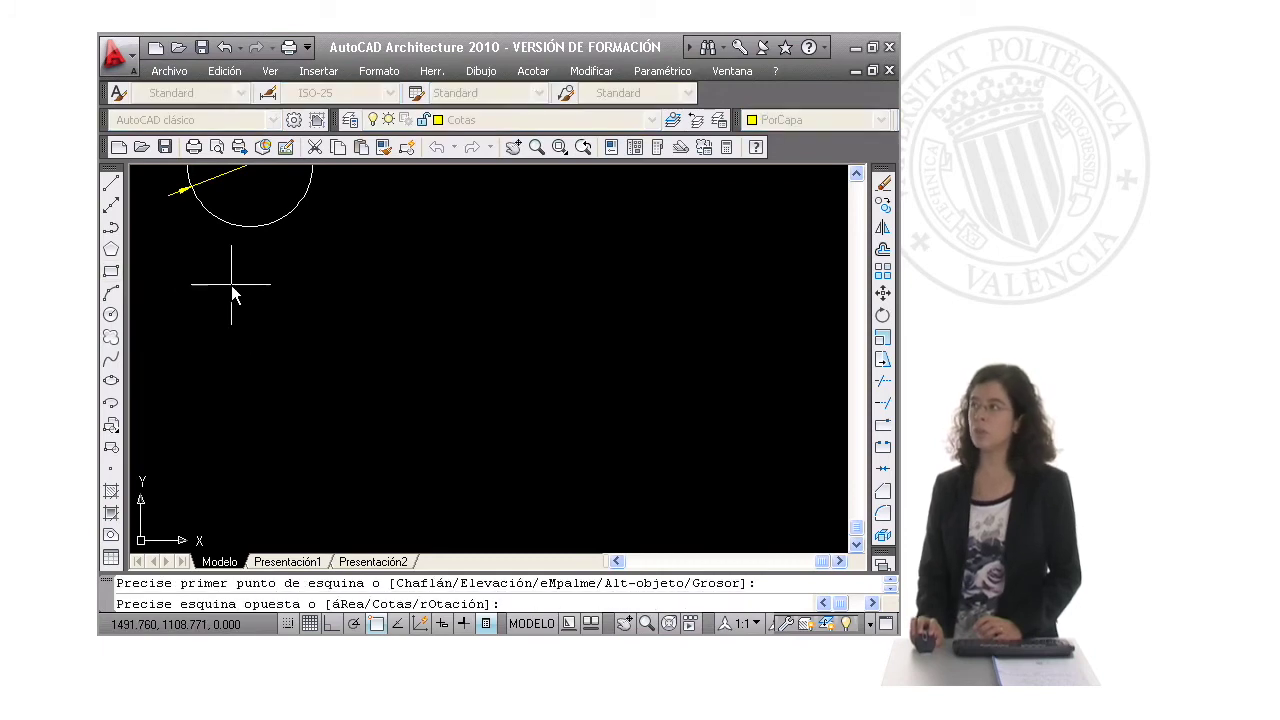
key("Escape")
left_click(494, 126)
left_click(482, 134)
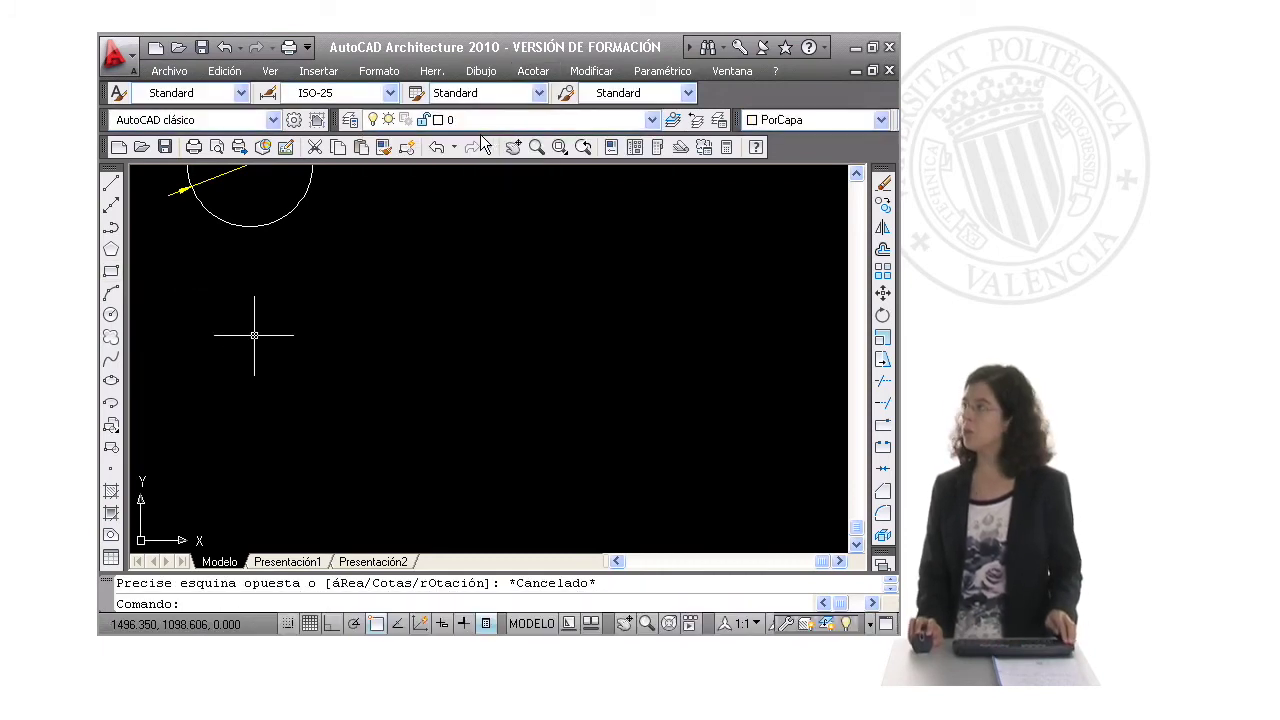
- Draw a small rectangle and a larger rectangle to its right
left_click(111, 271)
left_click(214, 351)
left_click(313, 282)
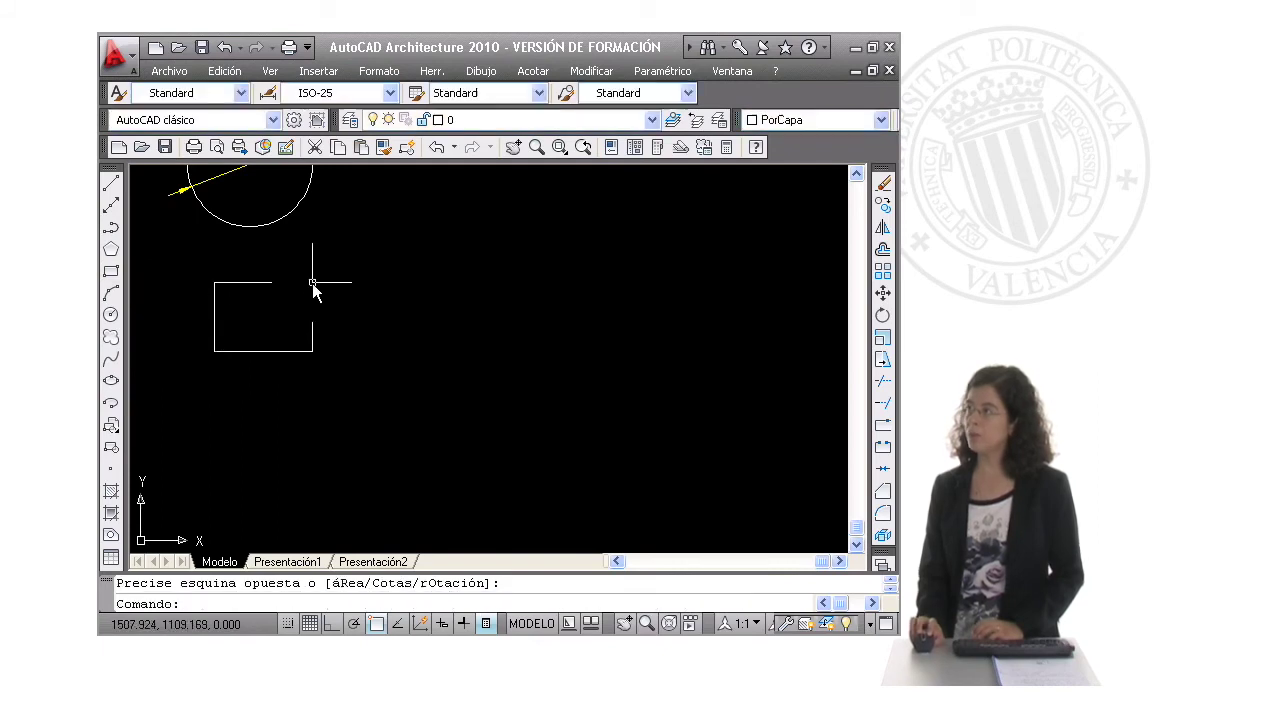
left_click(112, 272)
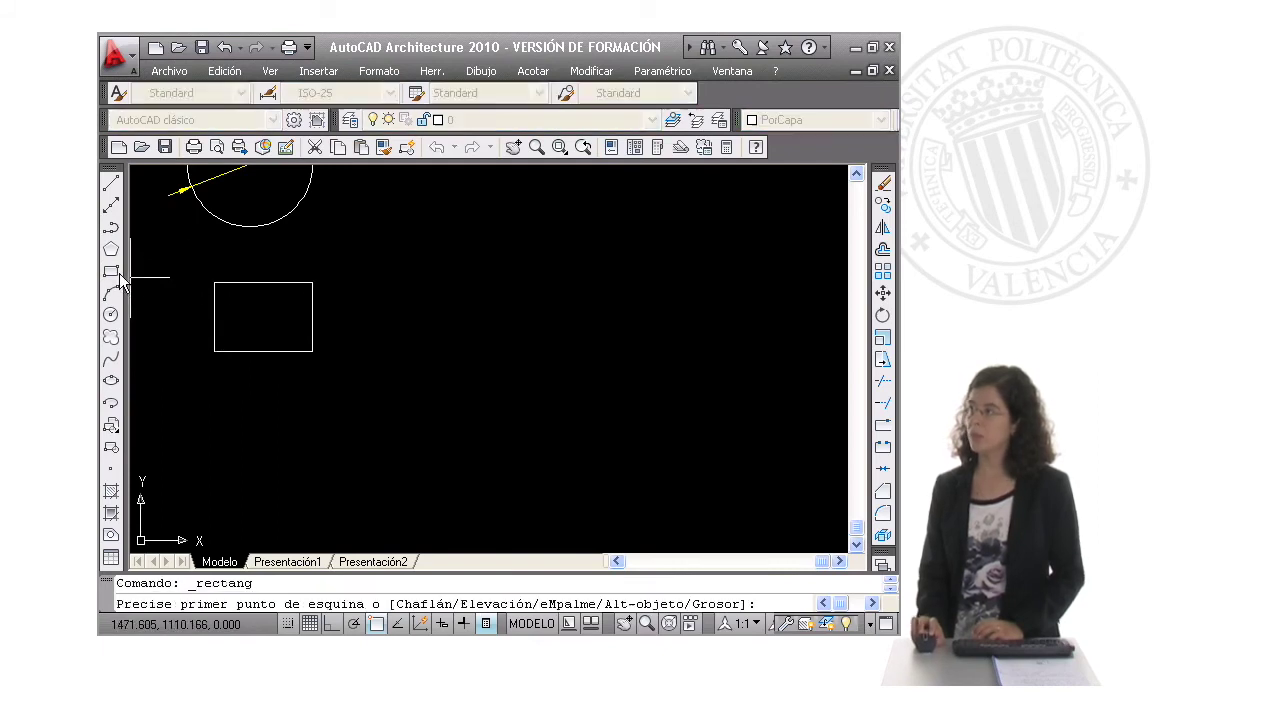
left_click(370, 351)
left_click(500, 241)
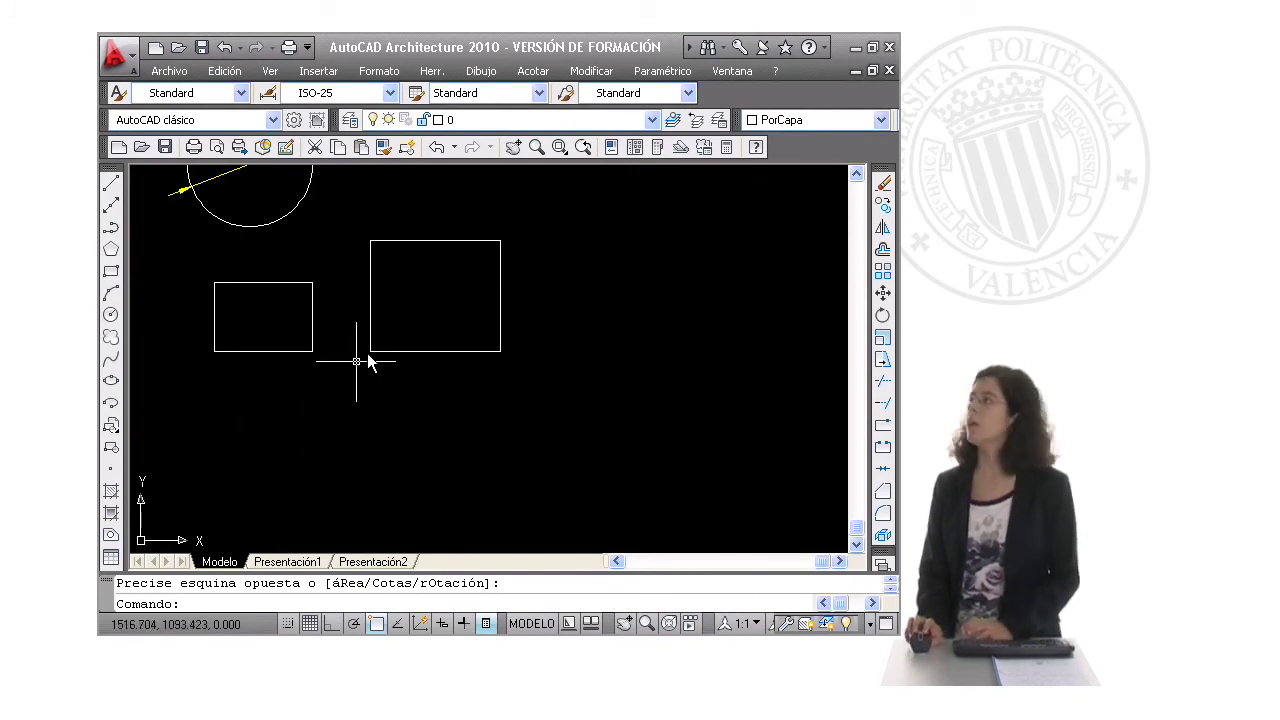
- Make Cotas the current layer
left_click(532, 71)
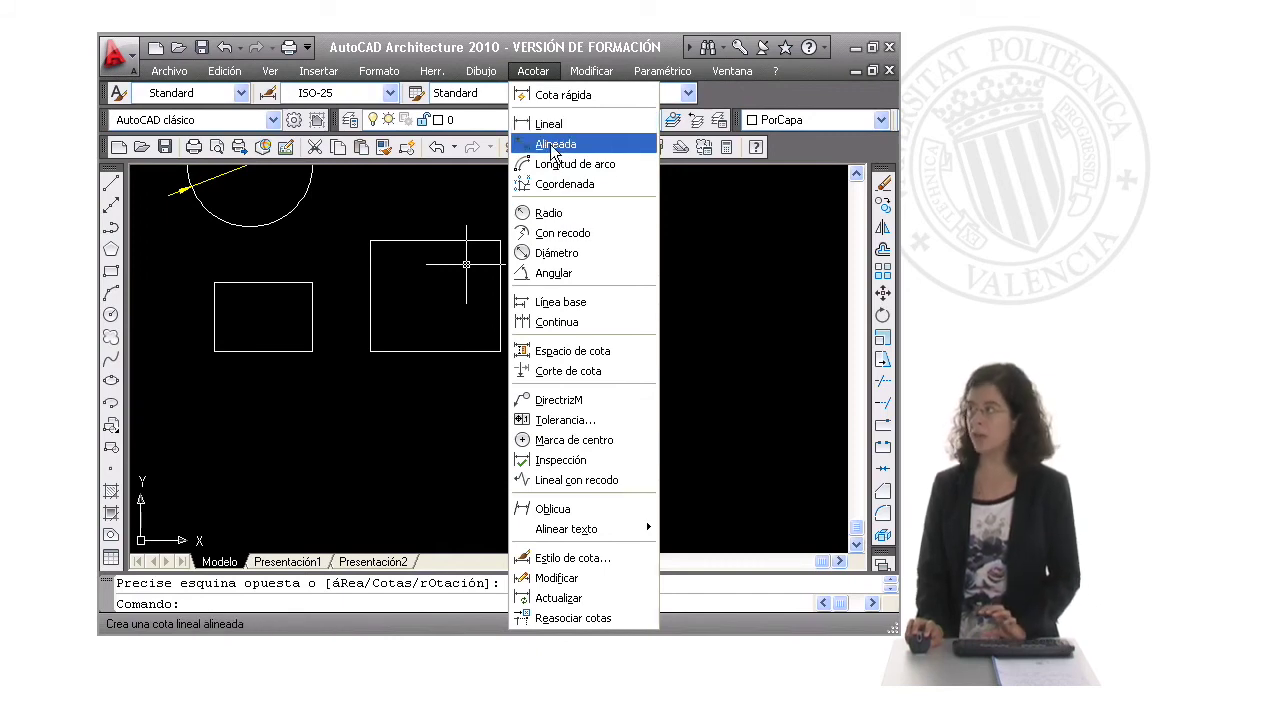
left_click(511, 58)
left_click(487, 130)
left_click(484, 158)
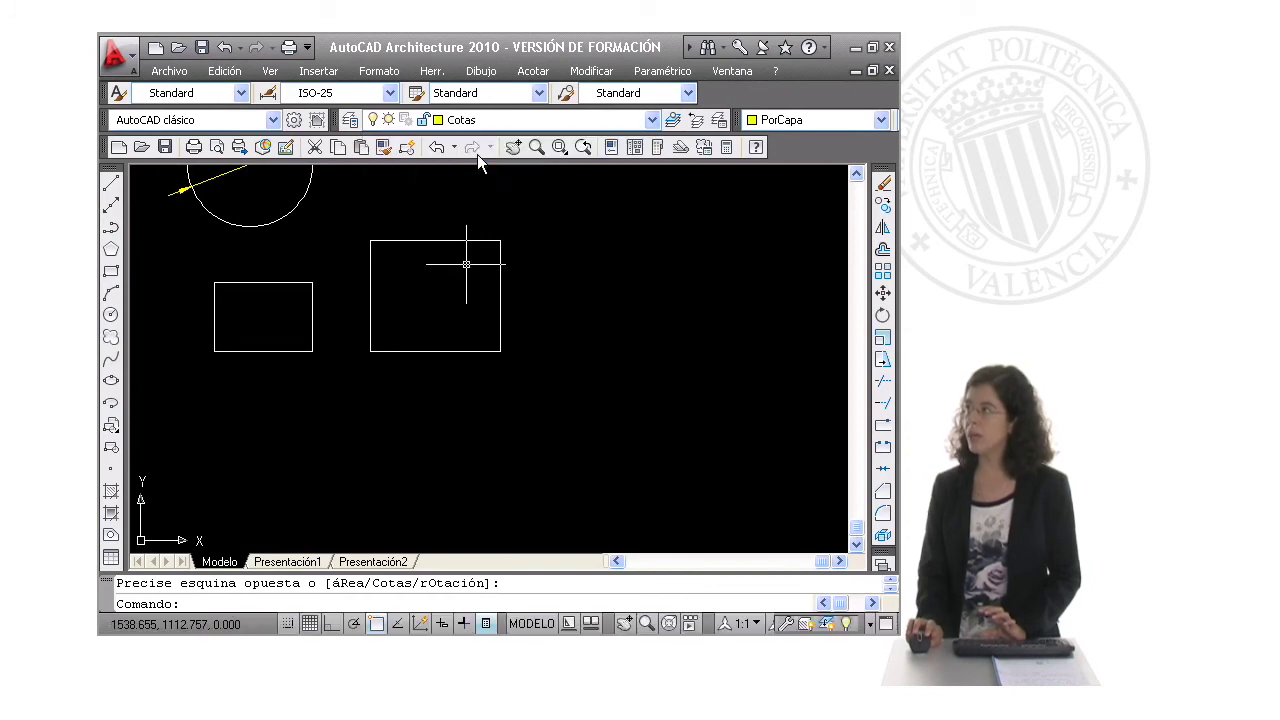
- Dimension the small rectangle's bottom edge with a 19,56 linear dimension placed below
left_click(533, 71)
left_click(545, 122)
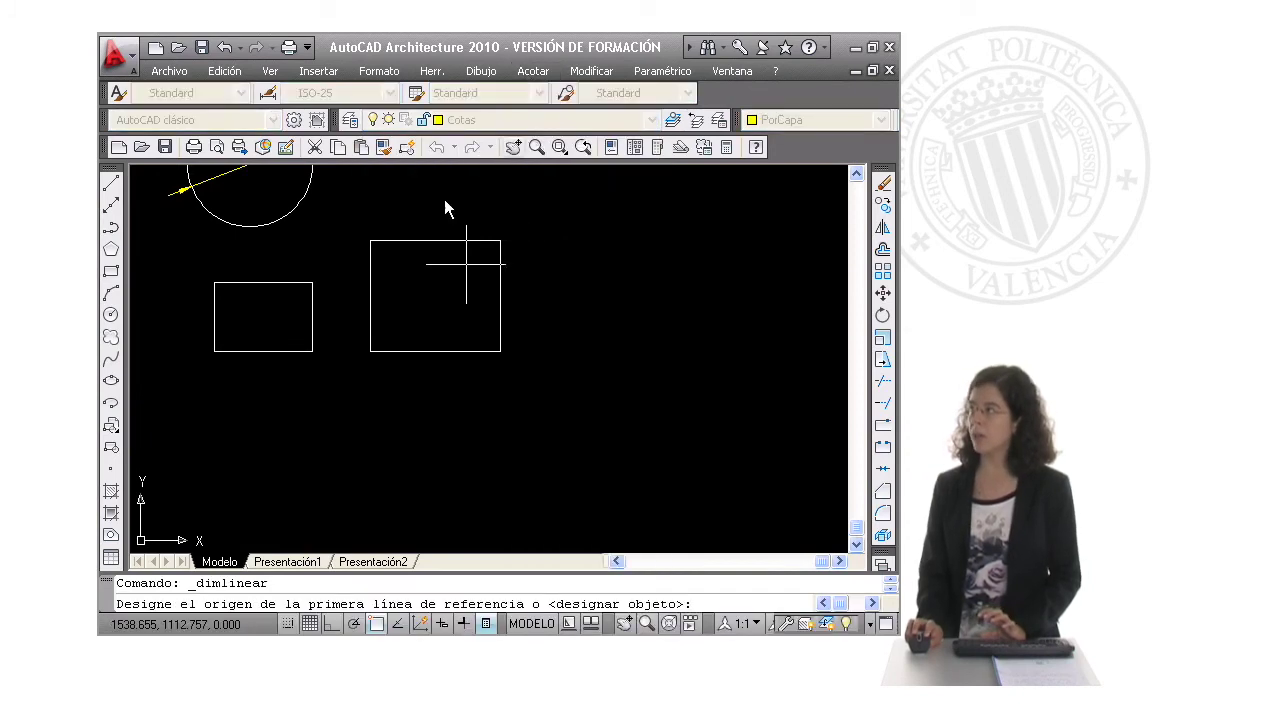
left_click(206, 357)
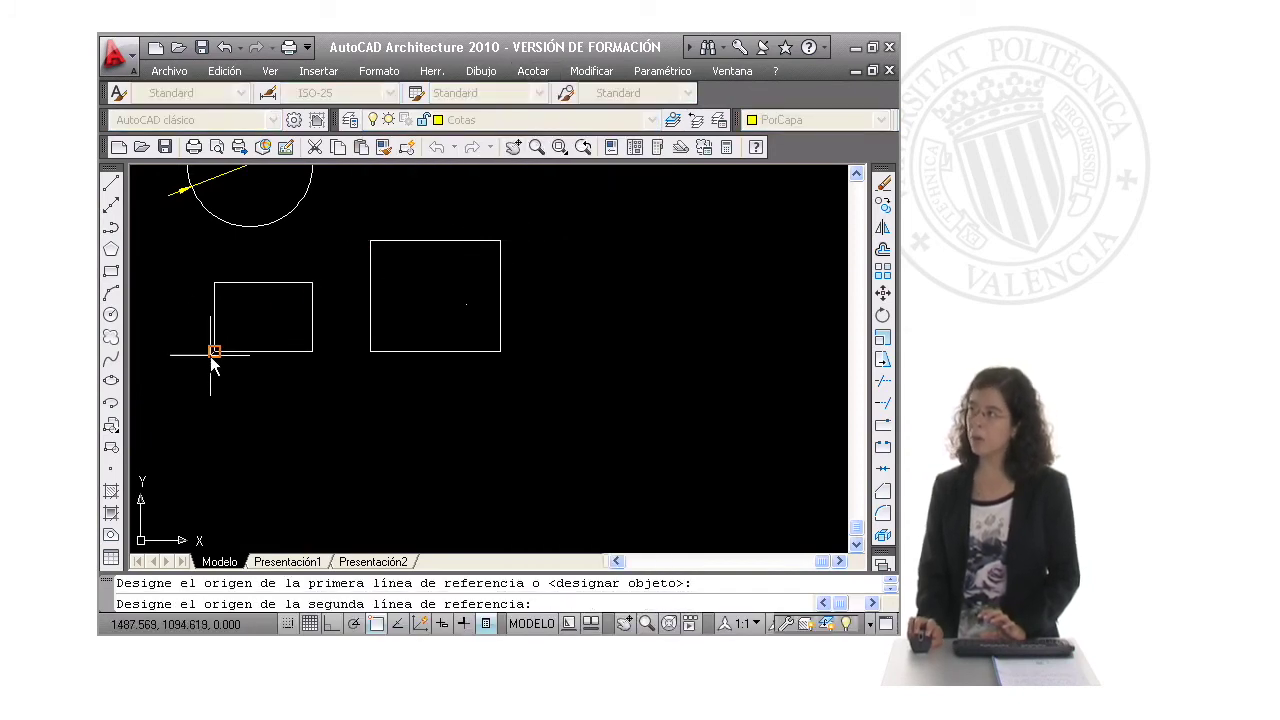
left_click(313, 352)
left_click(313, 388)
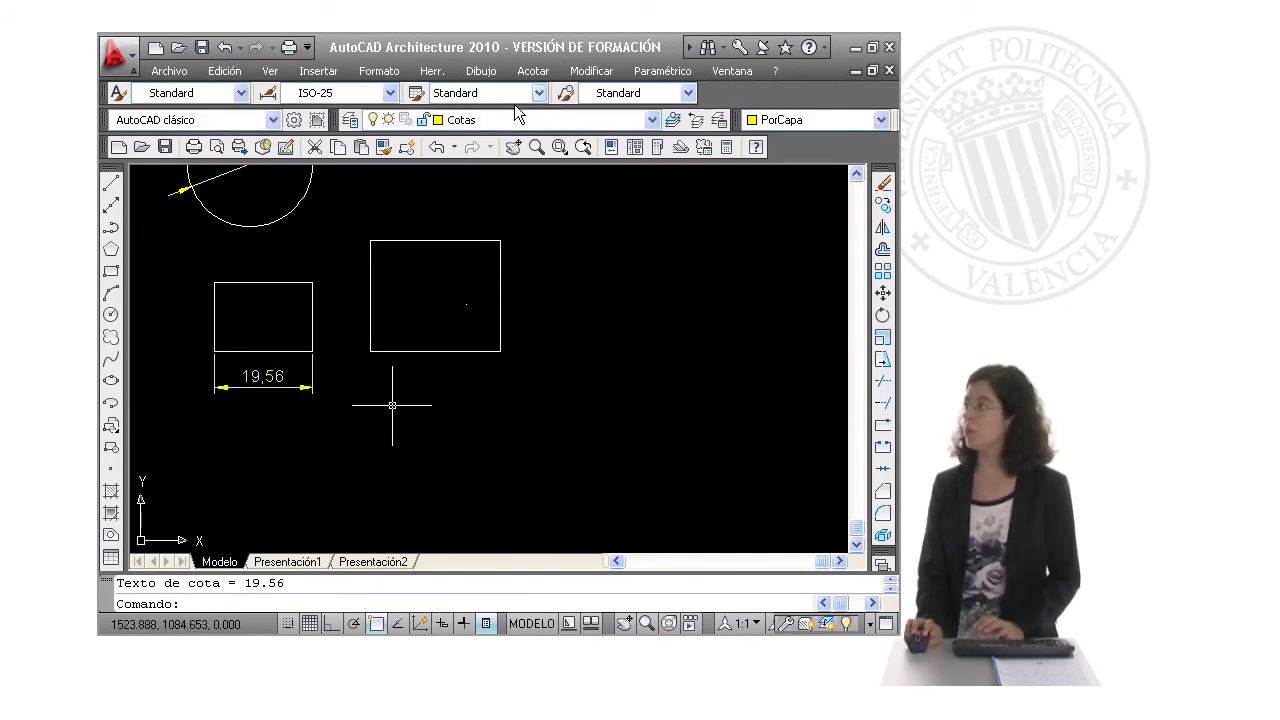
left_click(532, 72)
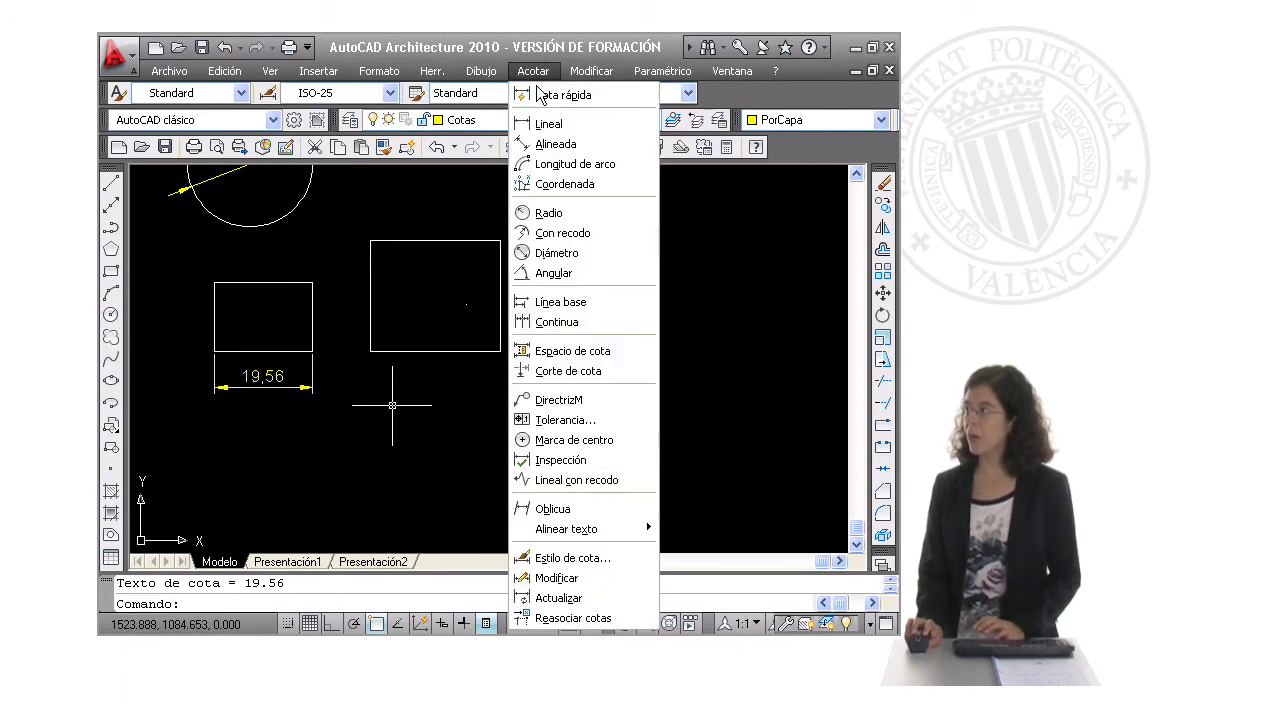
- Continue the chain with 11,57 across the gap and 25,94 under the larger rectangle
left_click(548, 322)
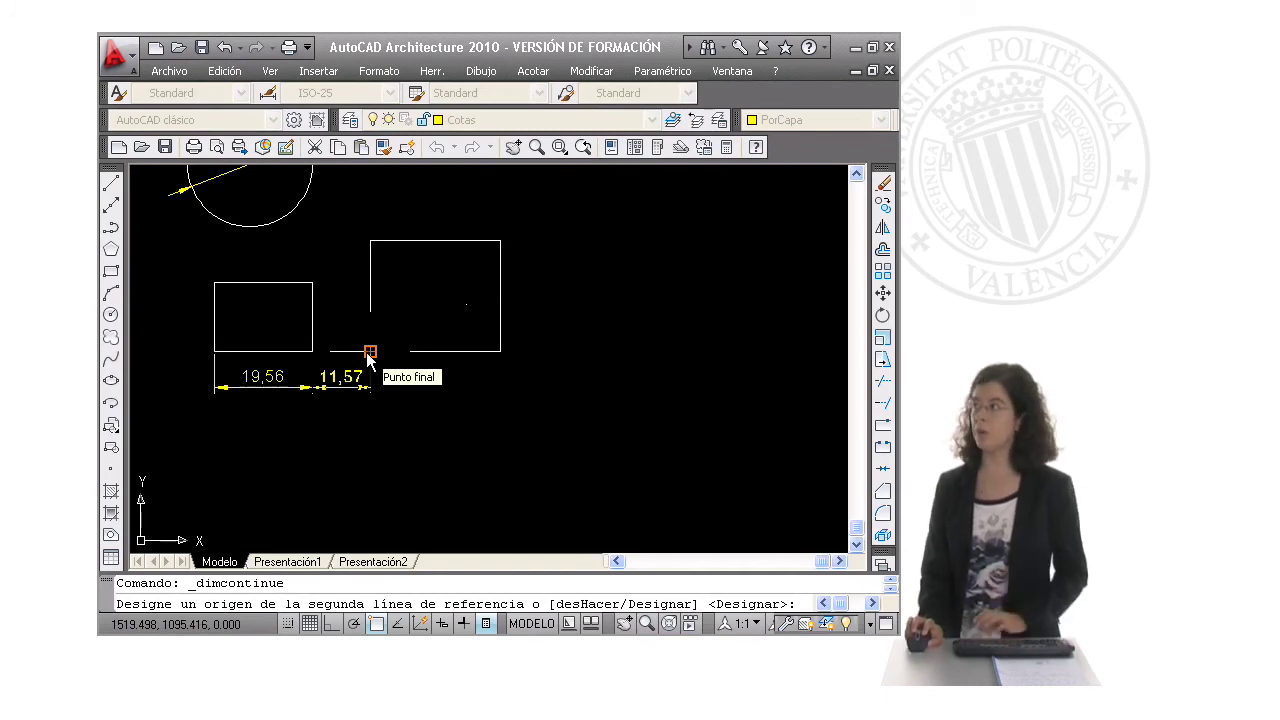
left_click(370, 352)
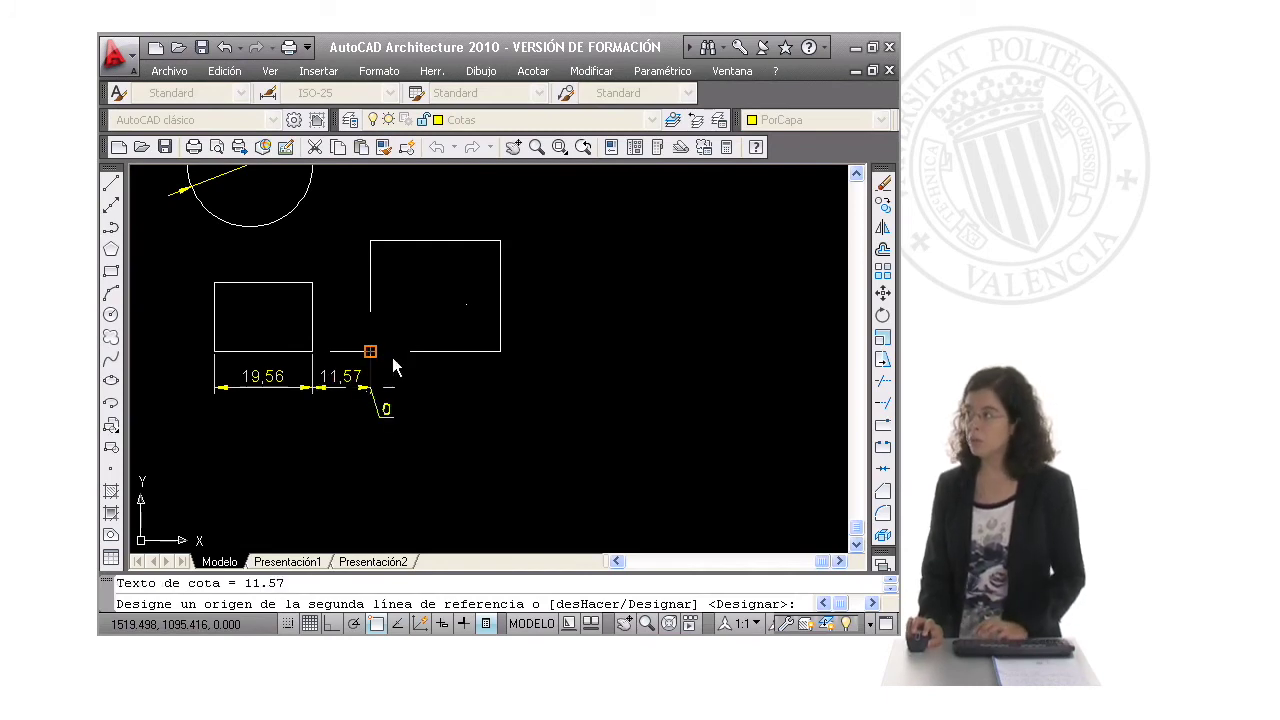
left_click(500, 353)
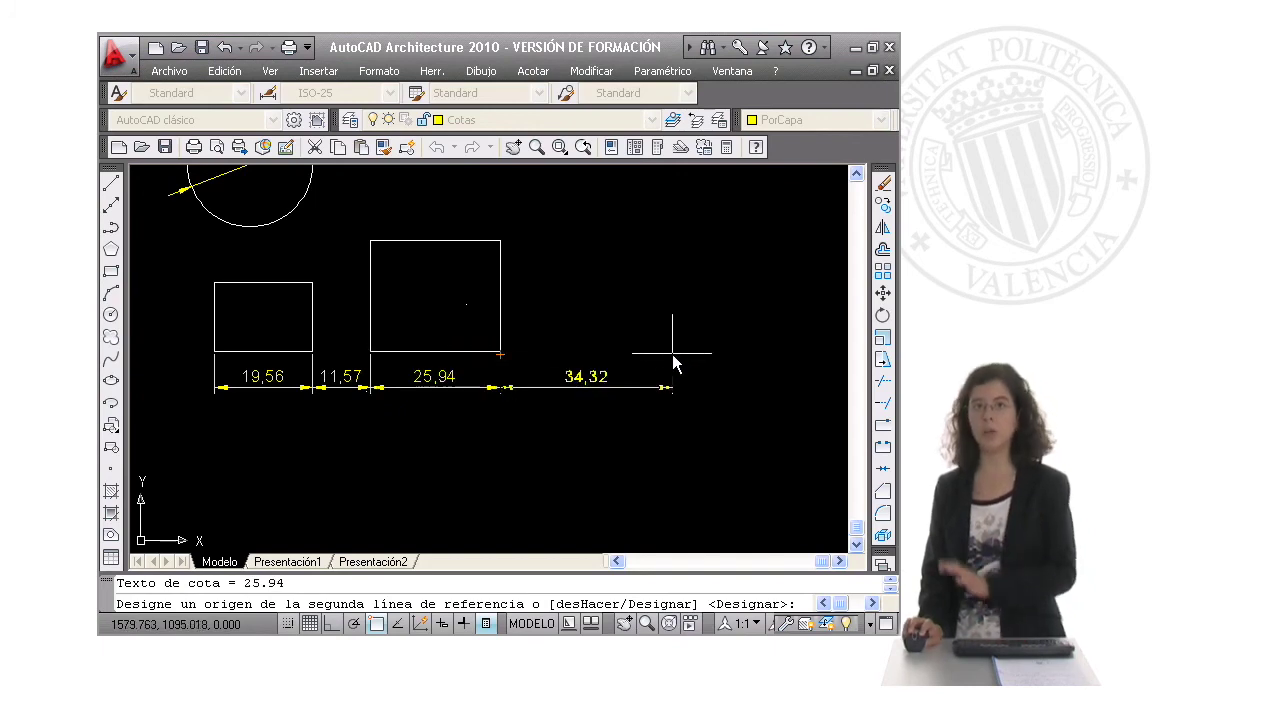
key("Return")
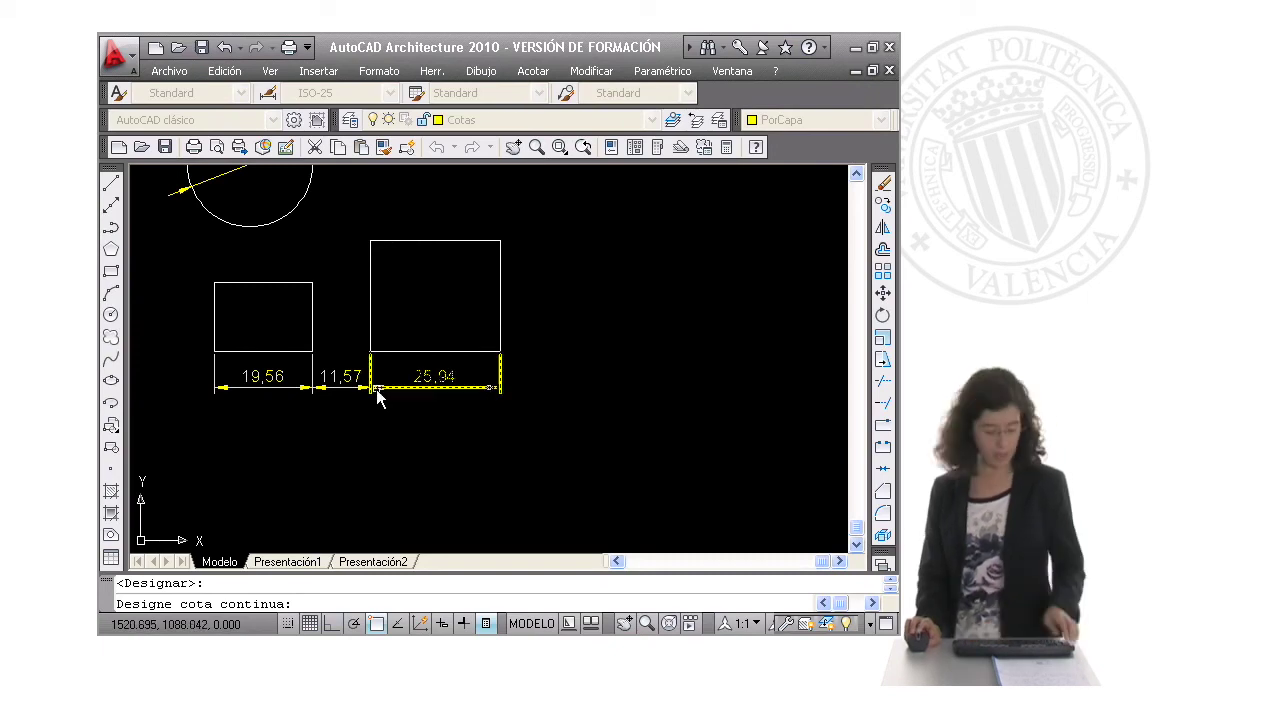
key("Escape")
left_click(534, 411)
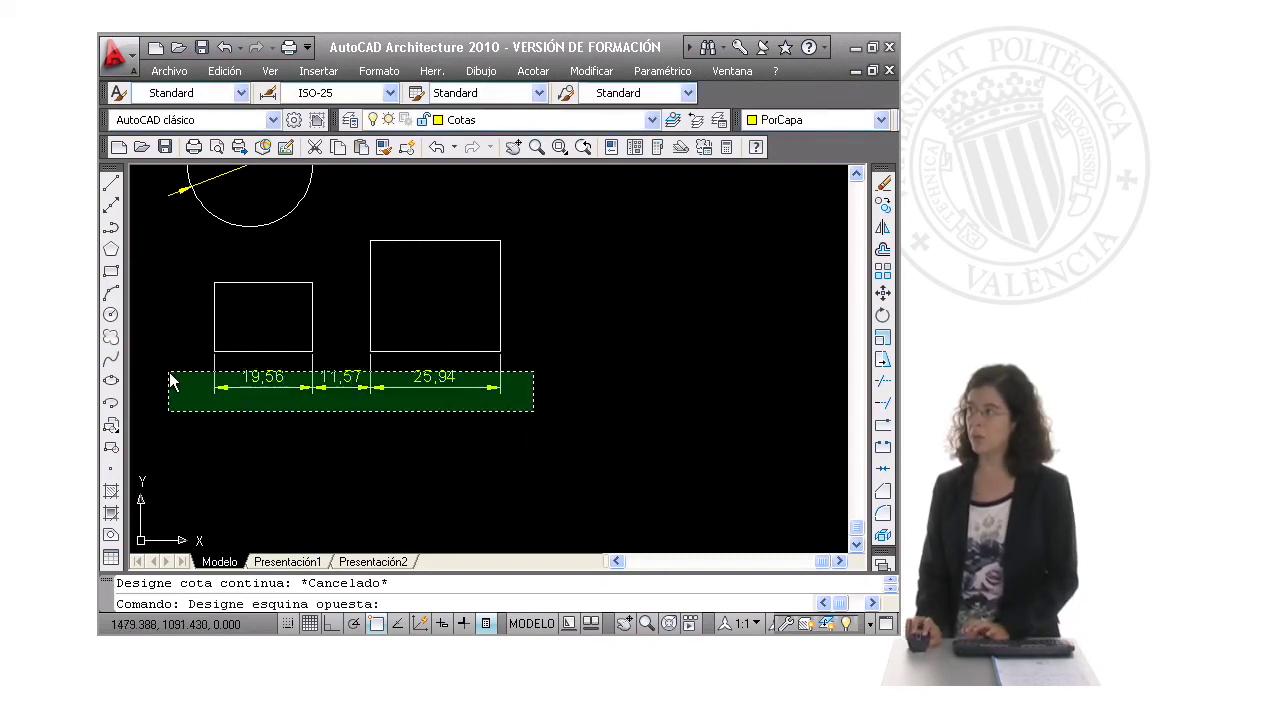
- Erase the three chained dimensions and add a 19,56 linear dimension under the left rectangle
left_click(170, 370)
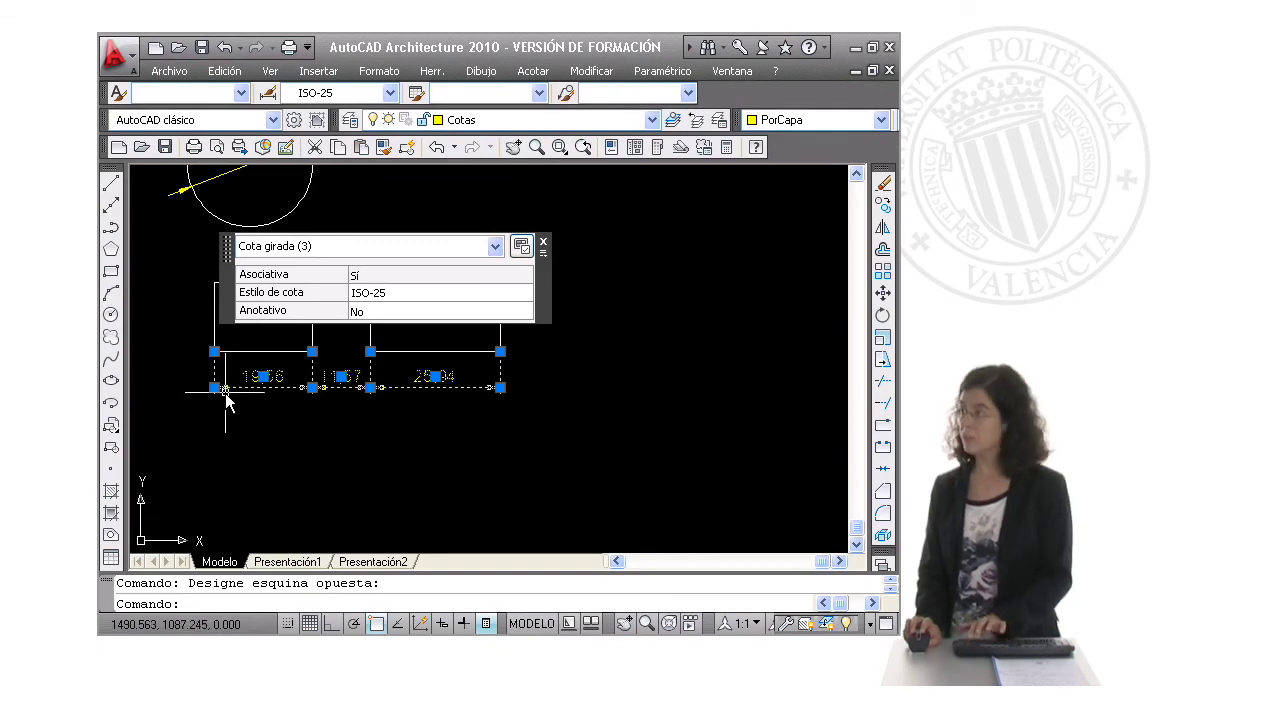
left_click(882, 186)
left_click(533, 72)
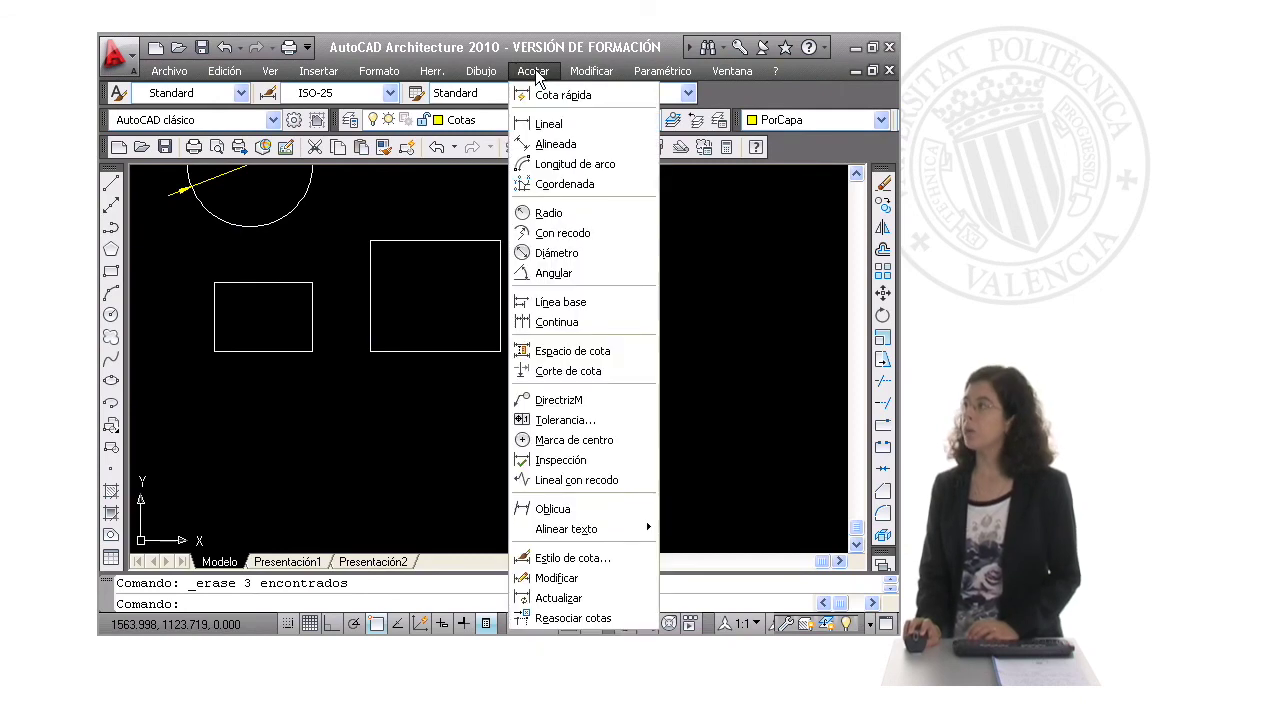
left_click(548, 123)
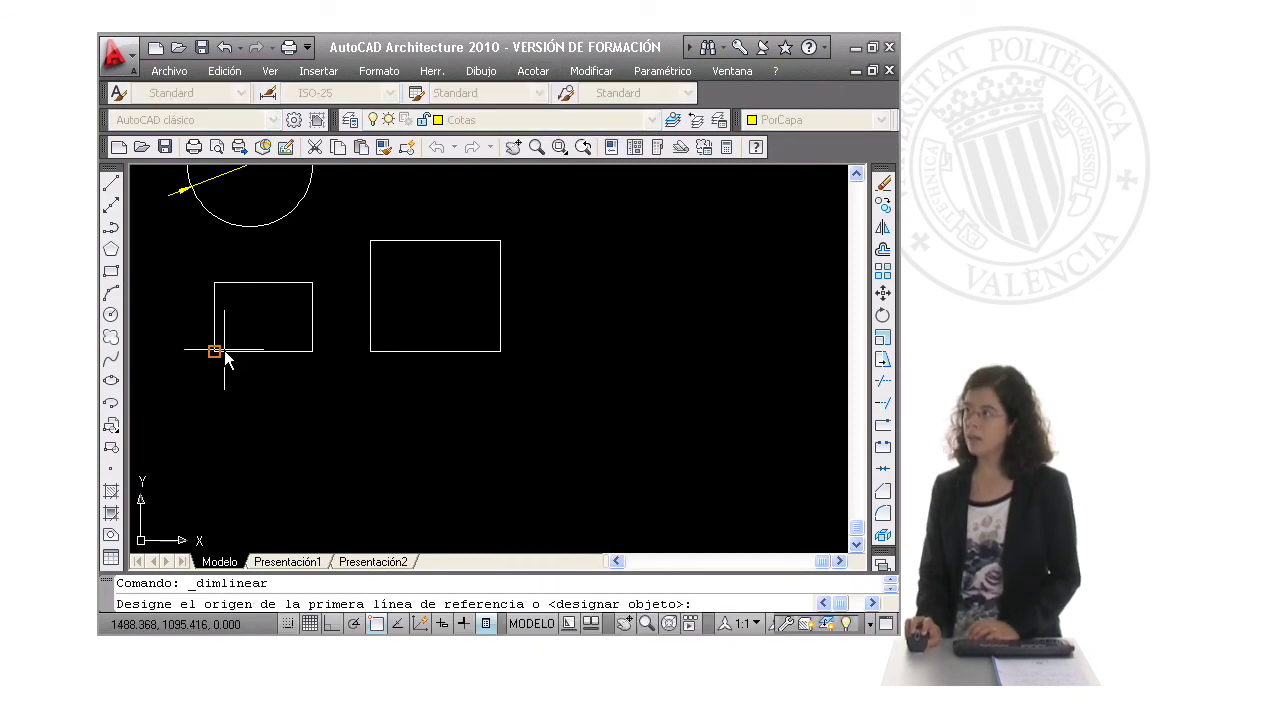
left_click(214, 351)
left_click(312, 351)
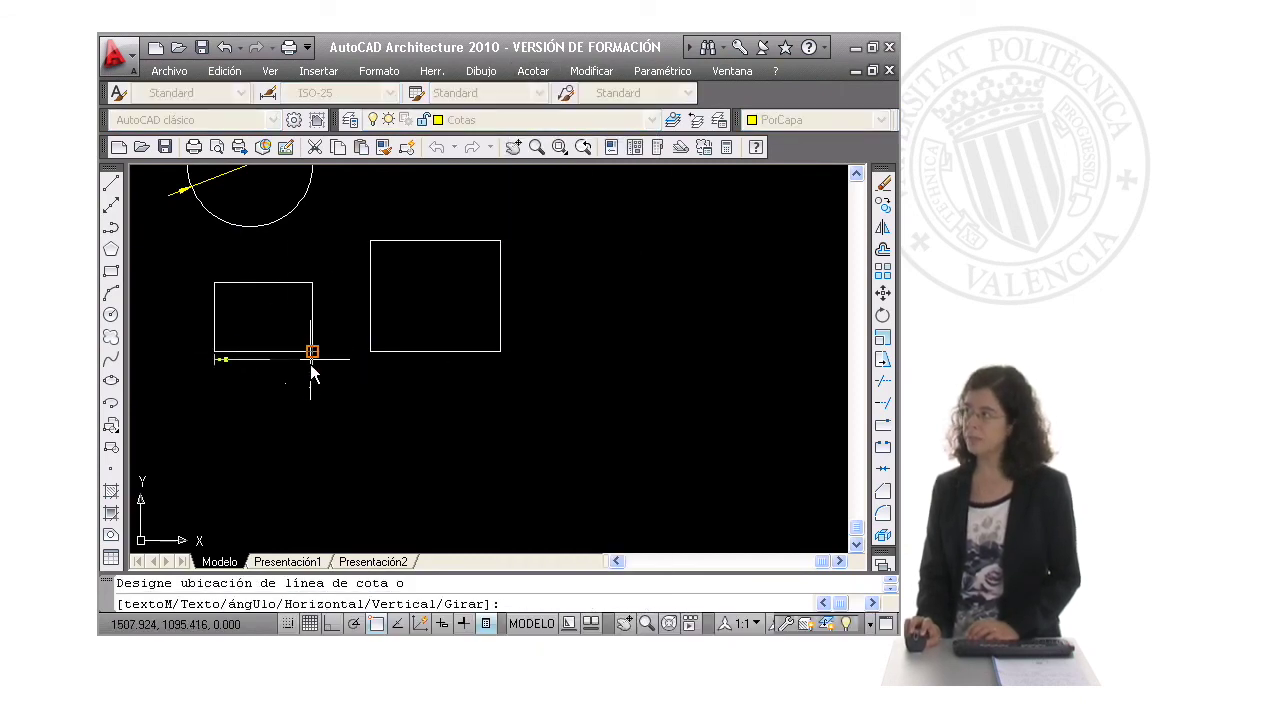
left_click(310, 384)
left_click(533, 71)
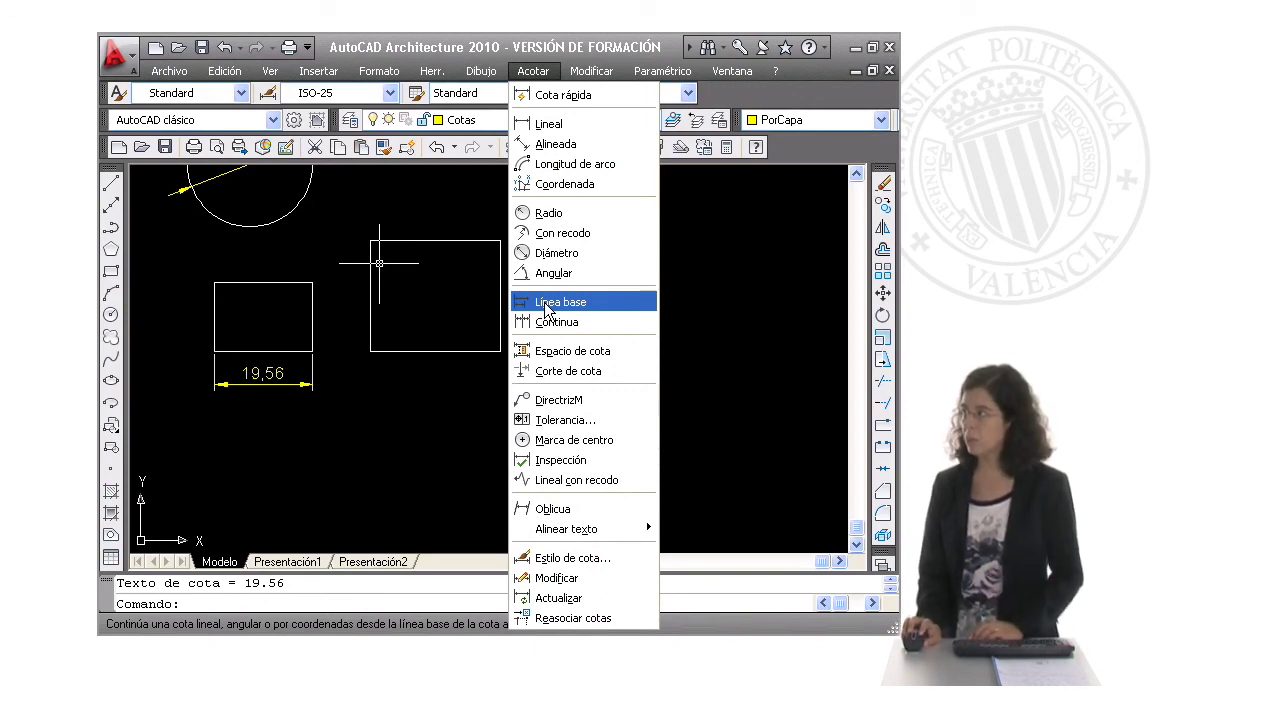
- Add 31,13 and 57,07 baseline dimensions to the right rectangle's bottom corners, then return to PowerPoint
left_click(546, 303)
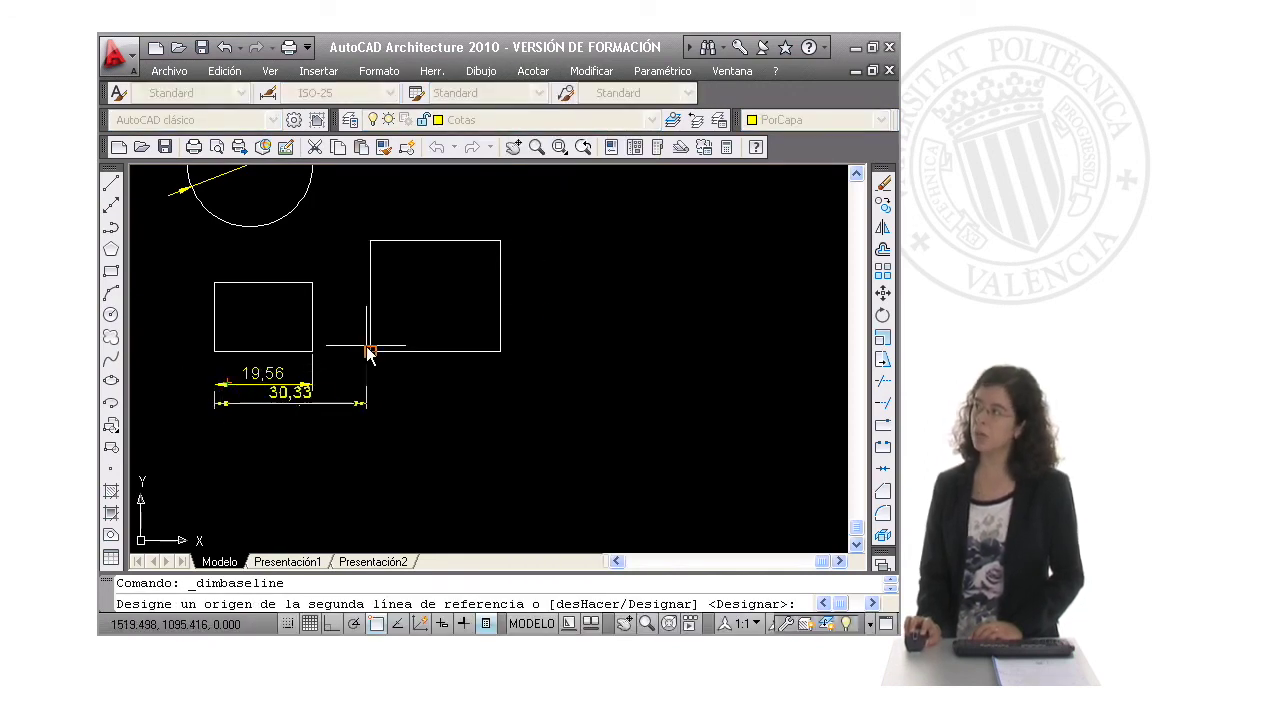
left_click(370, 352)
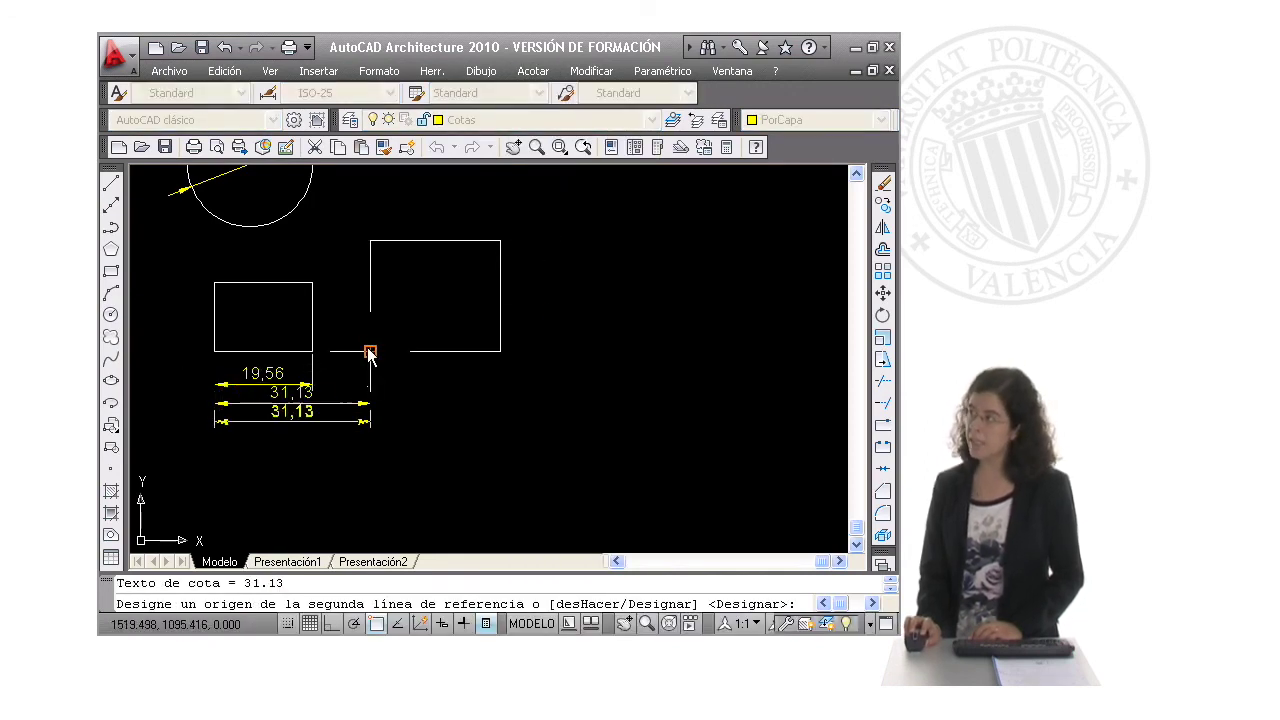
left_click(500, 352)
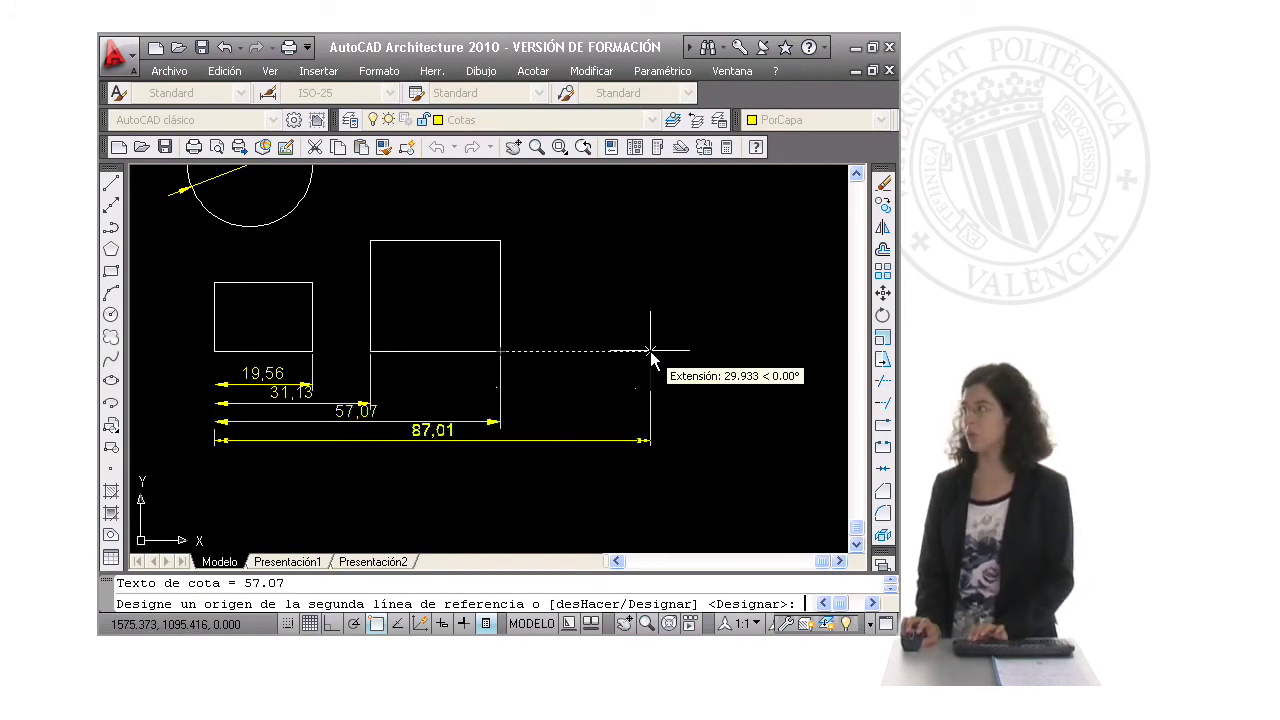
key("Return")
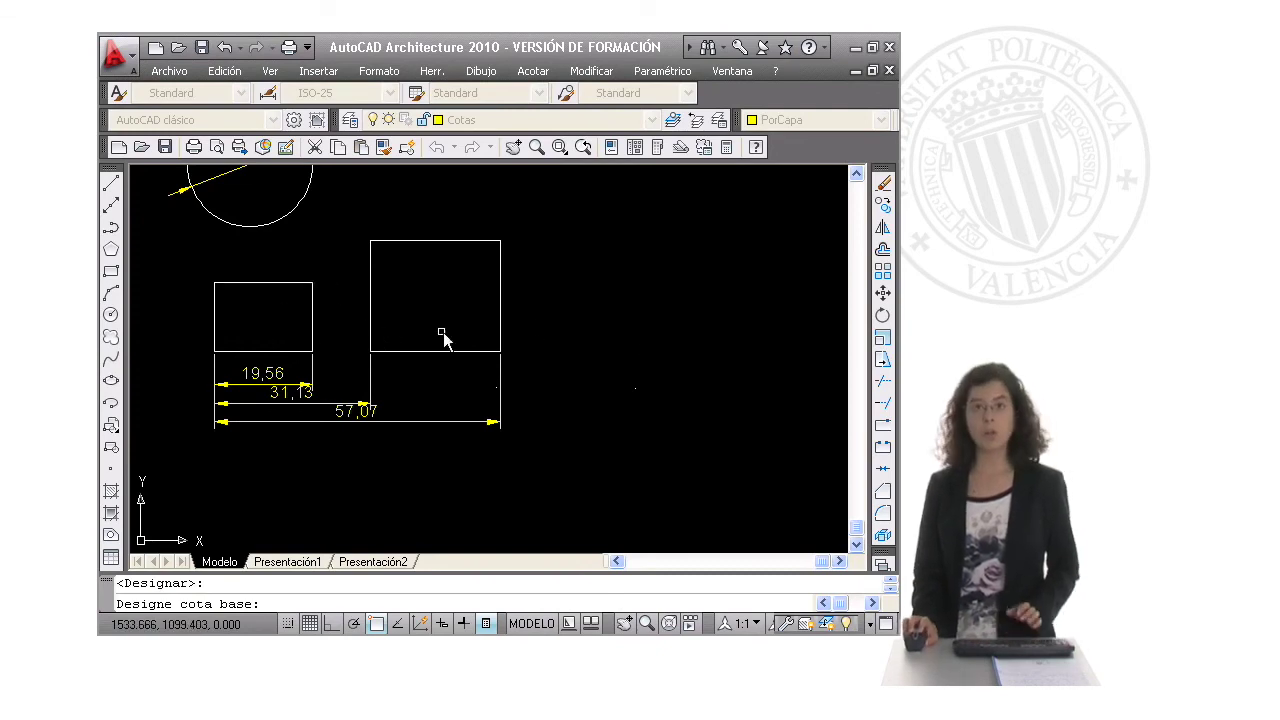
key("alt+Tab")
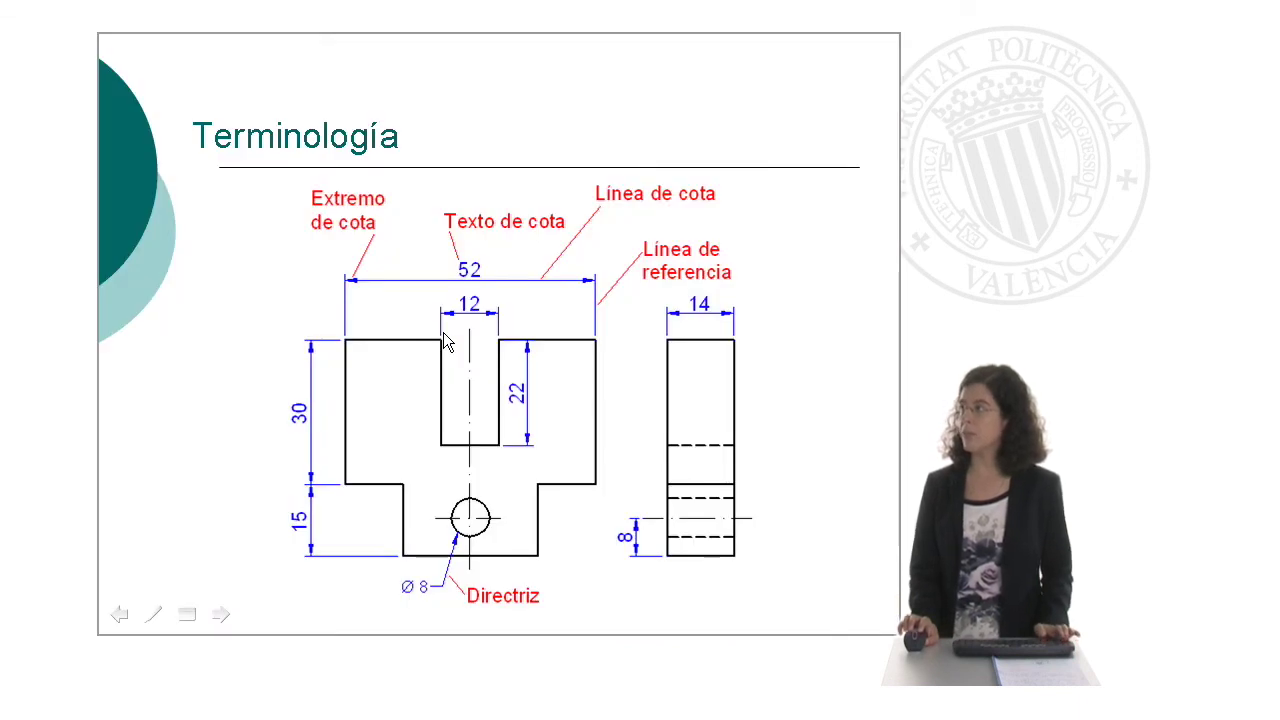
- Advance the slideshow from the Terminología slide to the Ejercicio slide
left_click(447, 342)
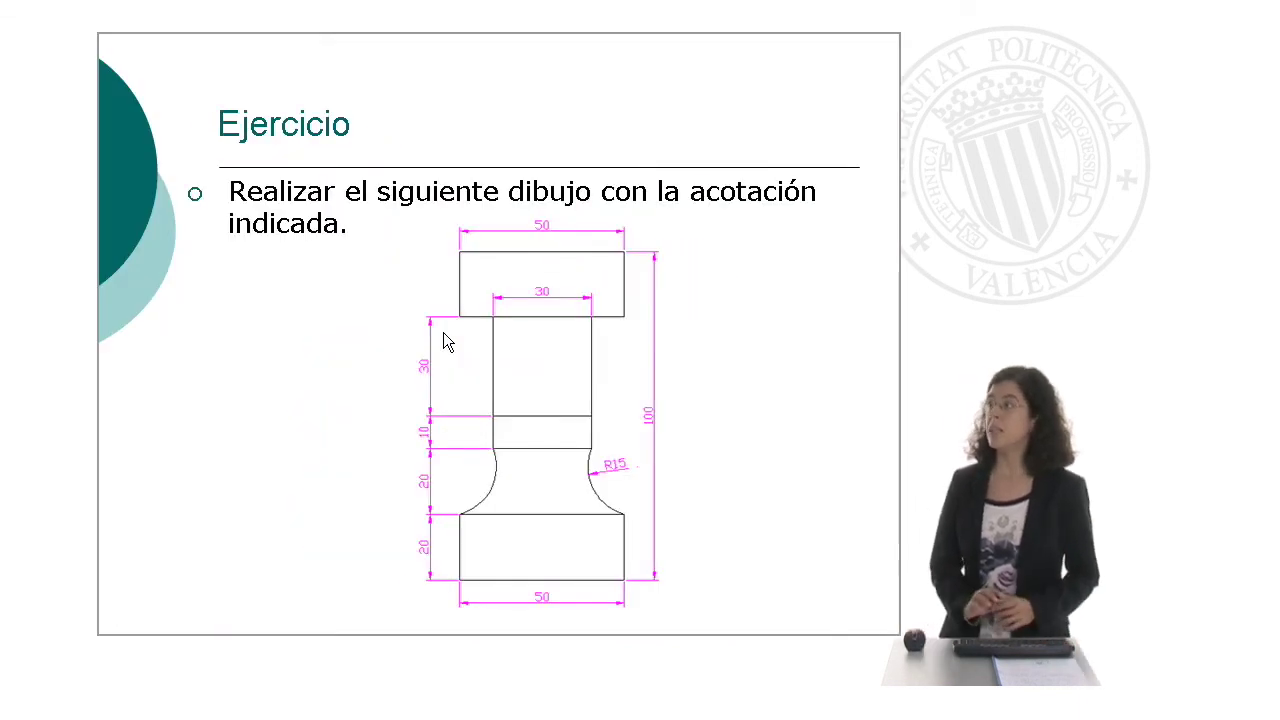